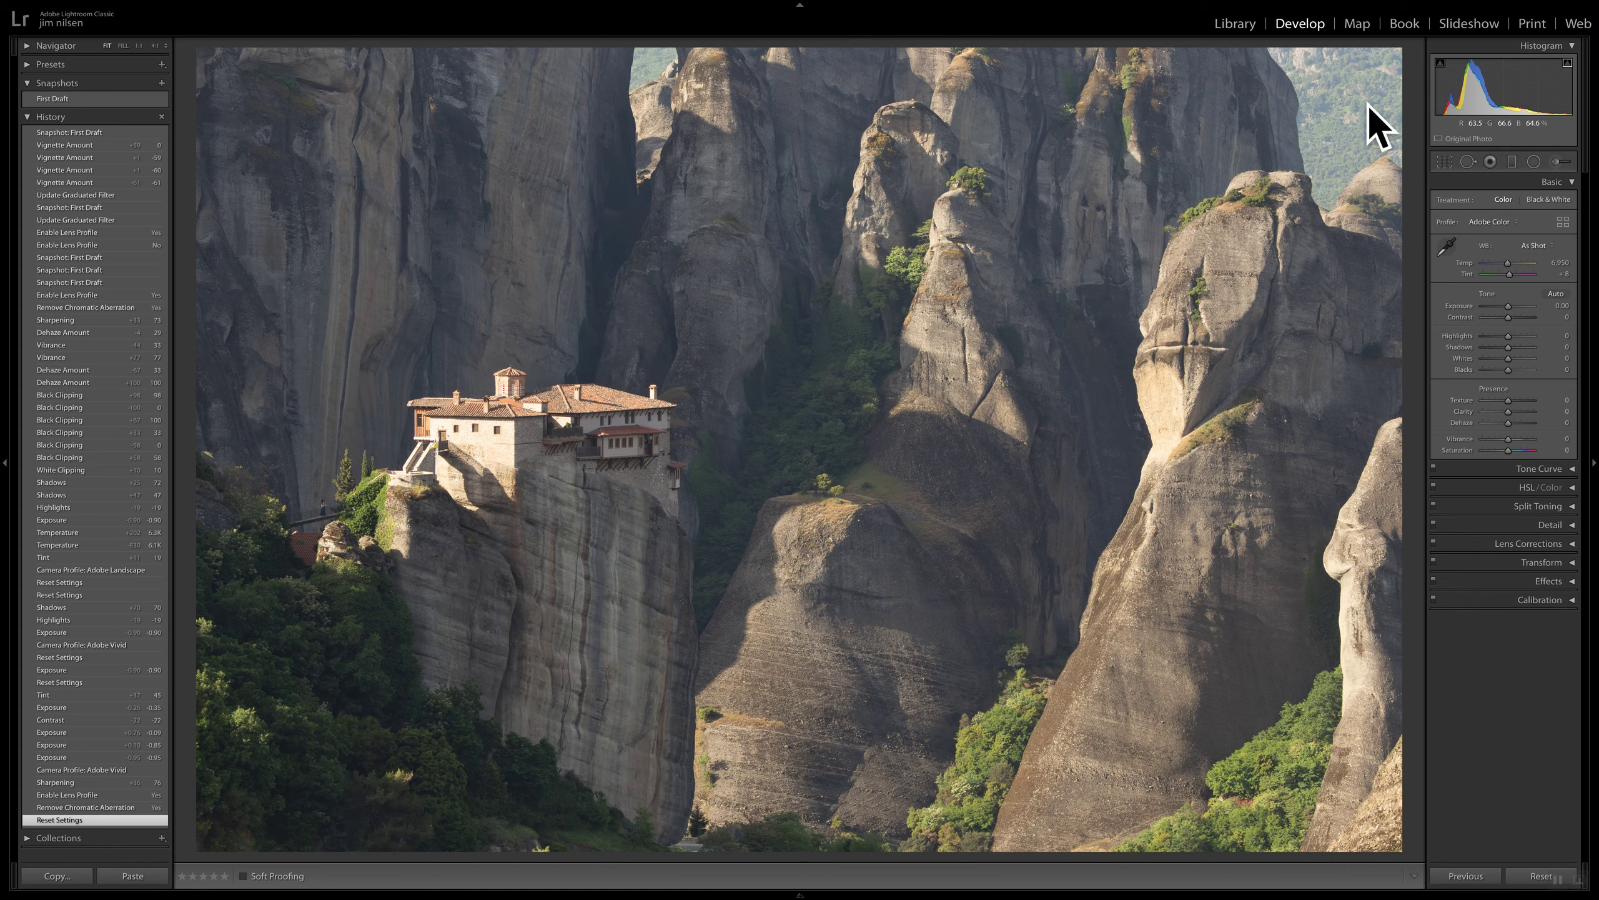
# - Apply the First Draft snapshot and review its sharpening settings and lens profile corrections
pyautogui.click(77, 102)
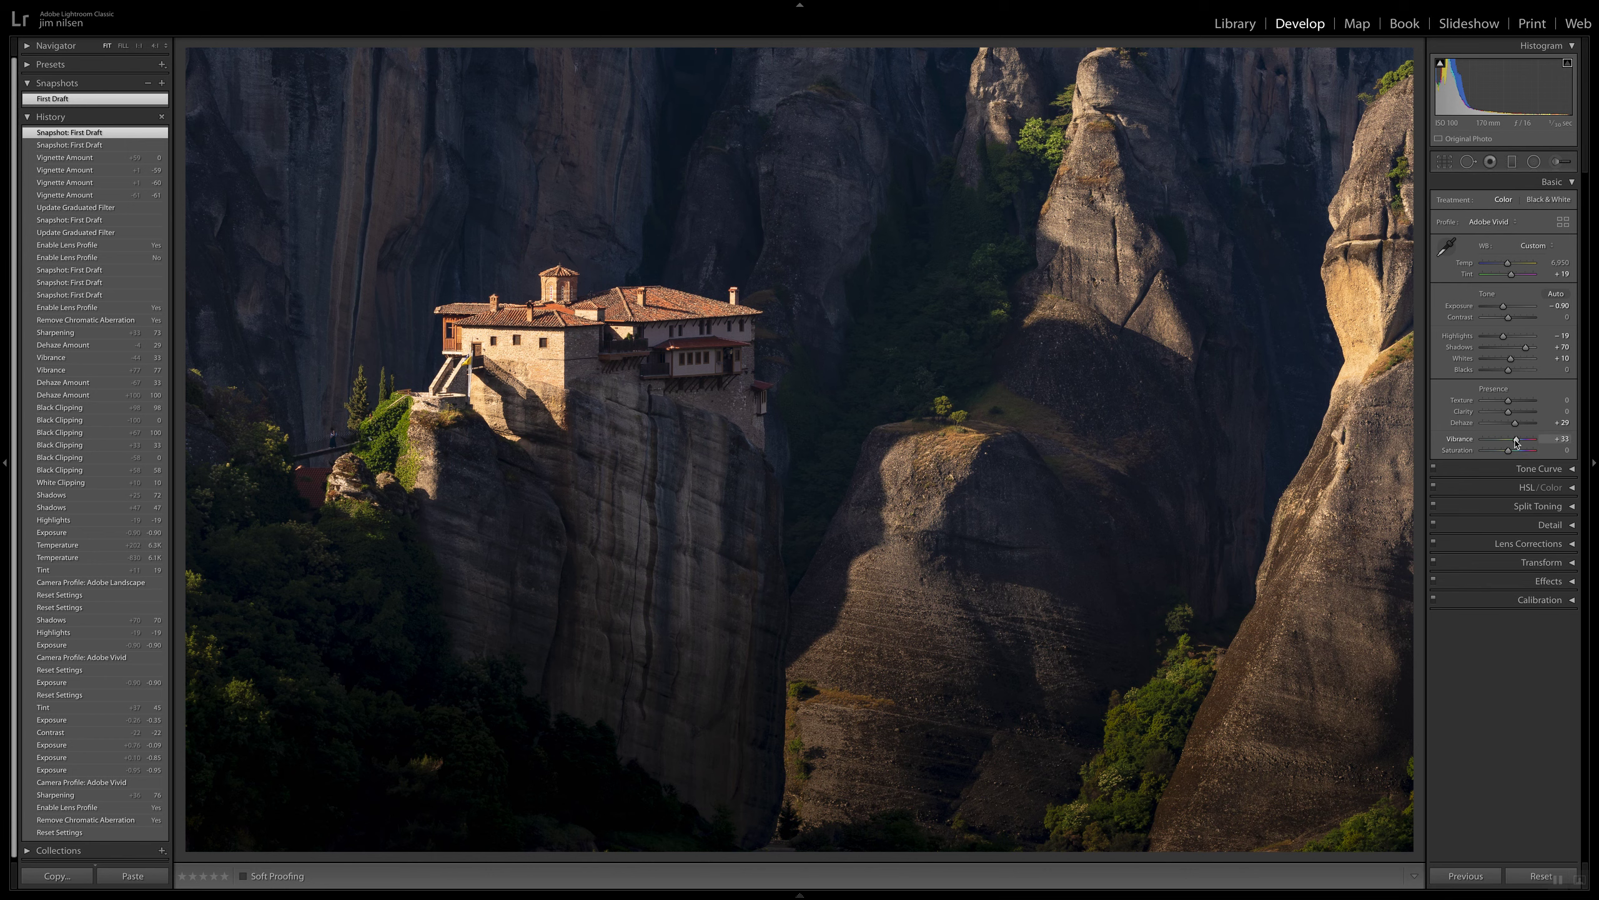
pyautogui.click(1575, 526)
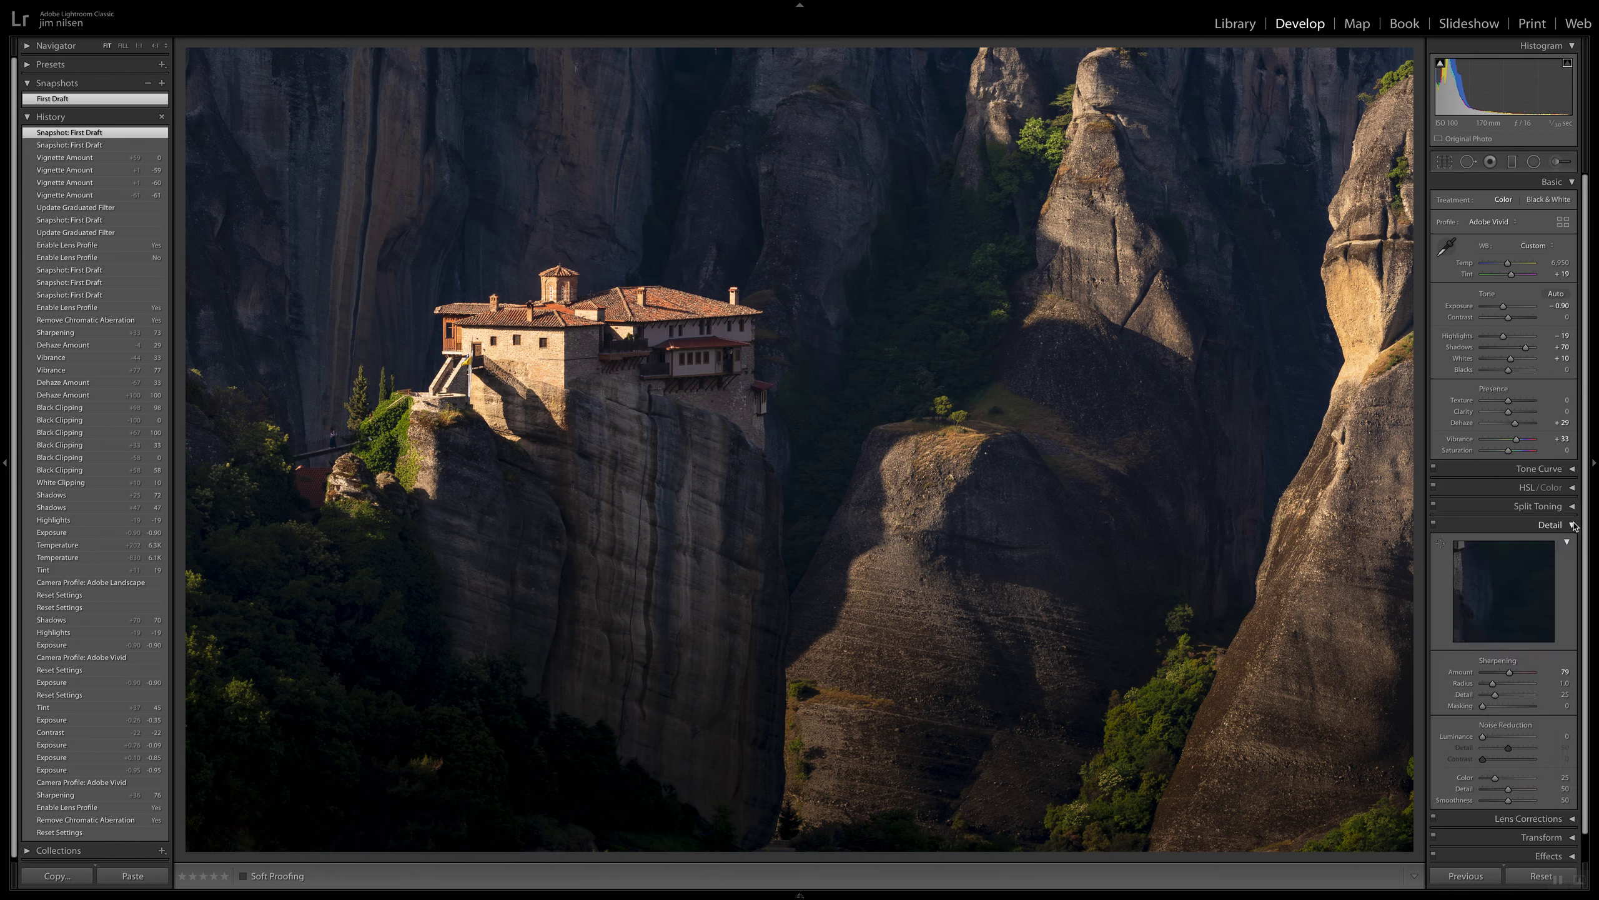
pyautogui.click(1574, 526)
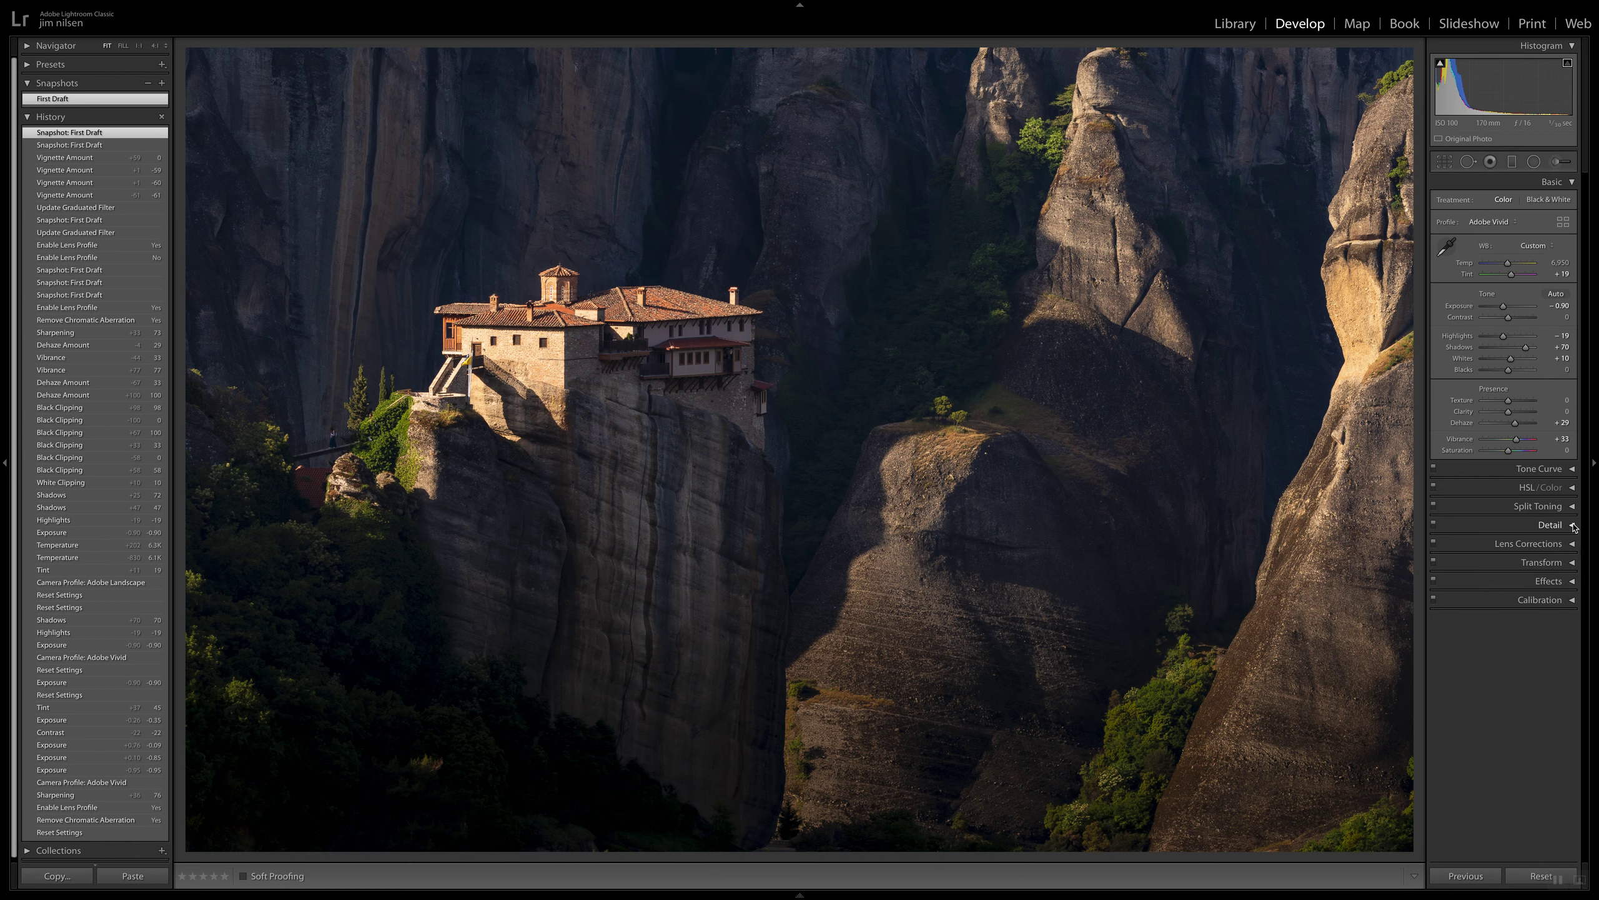
pyautogui.click(1574, 545)
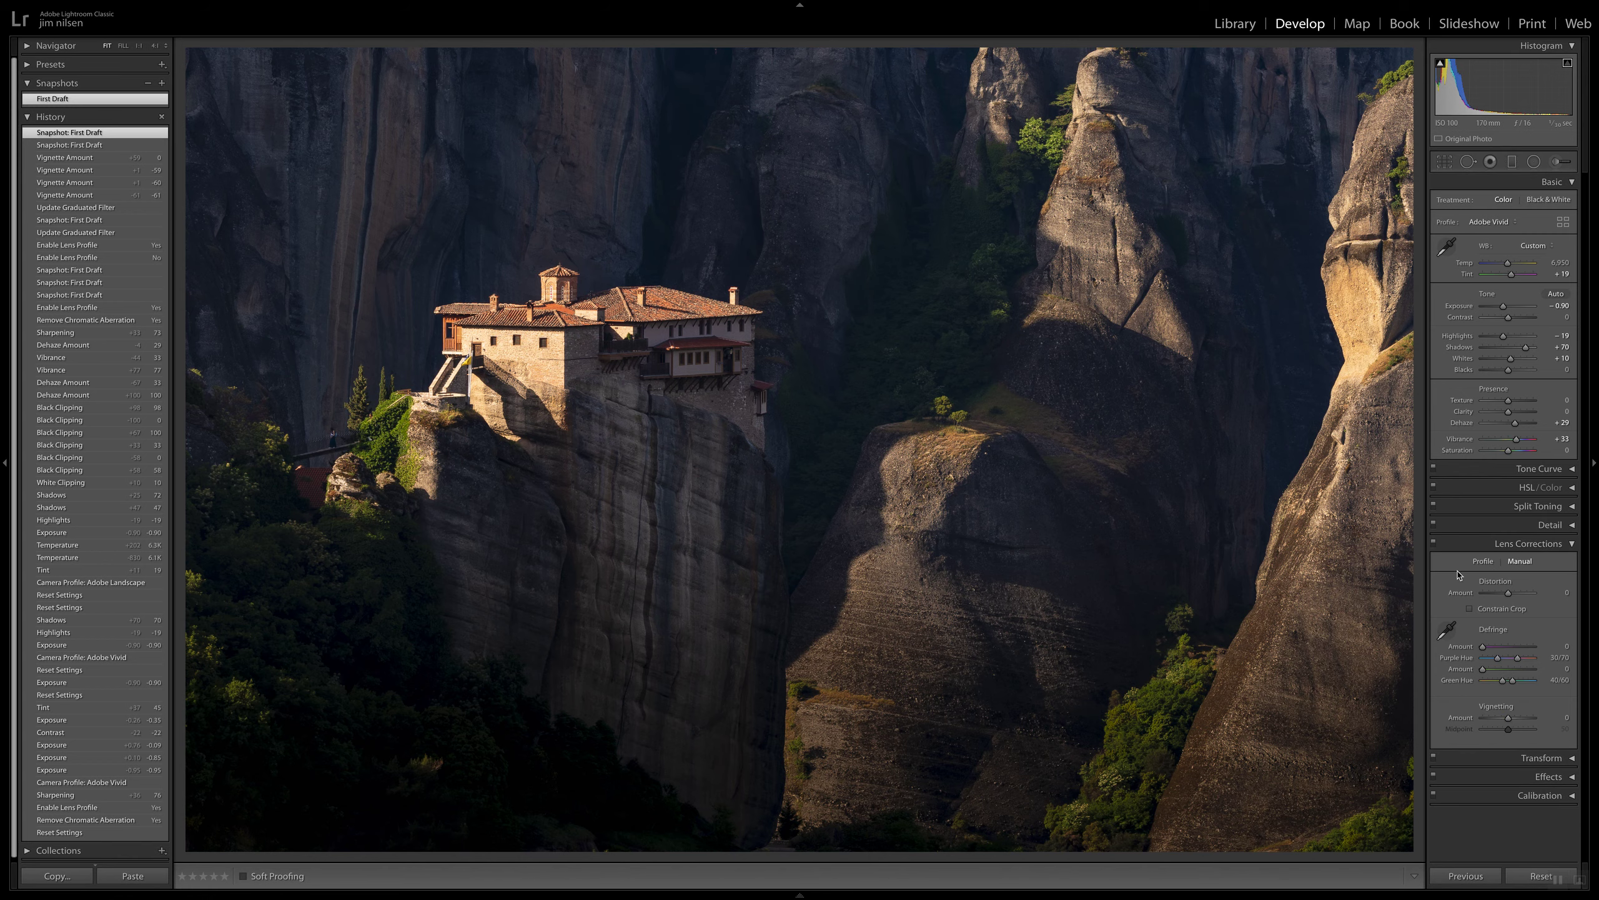
pyautogui.click(1485, 561)
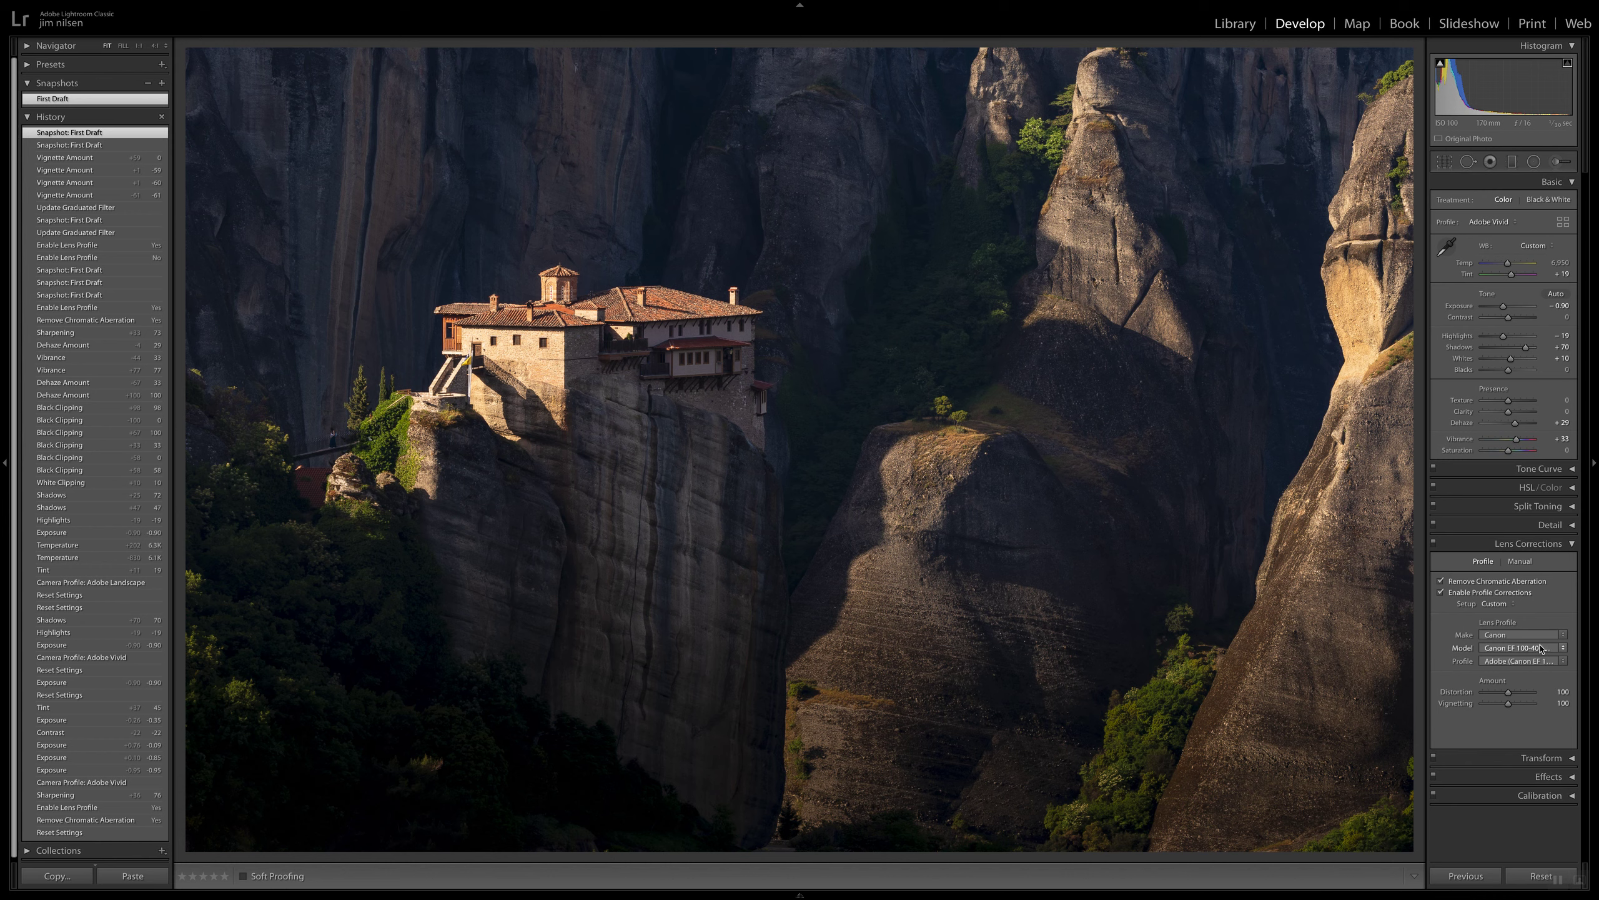
pyautogui.click(1571, 546)
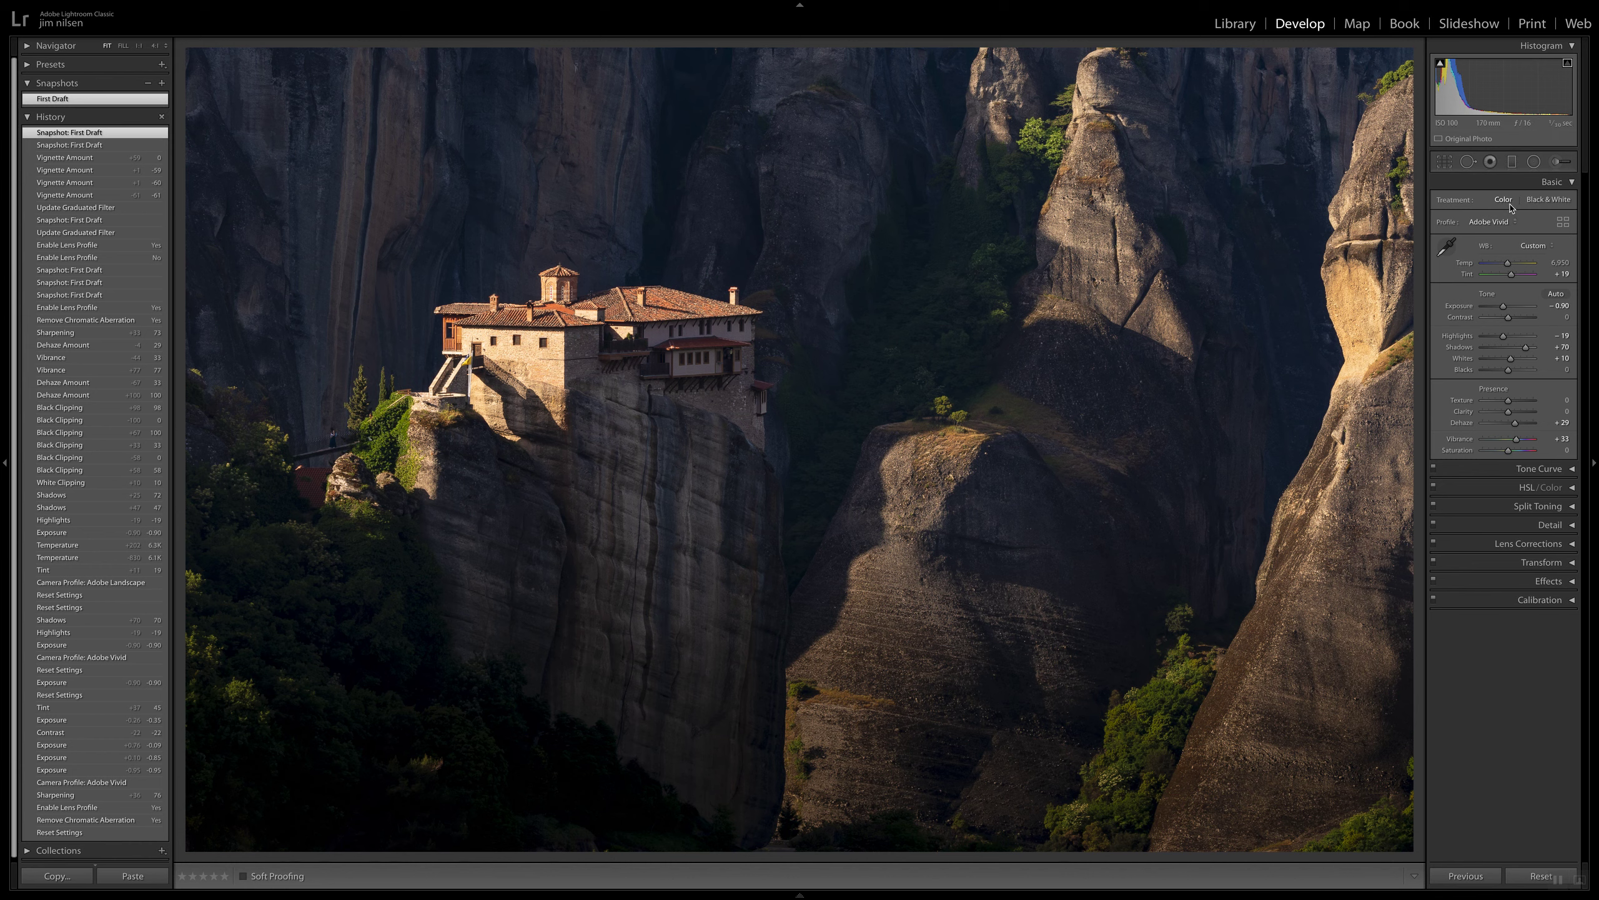
# - Inspect the graduated filter and its exposure setting over the lower part of the photo
pyautogui.click(1512, 162)
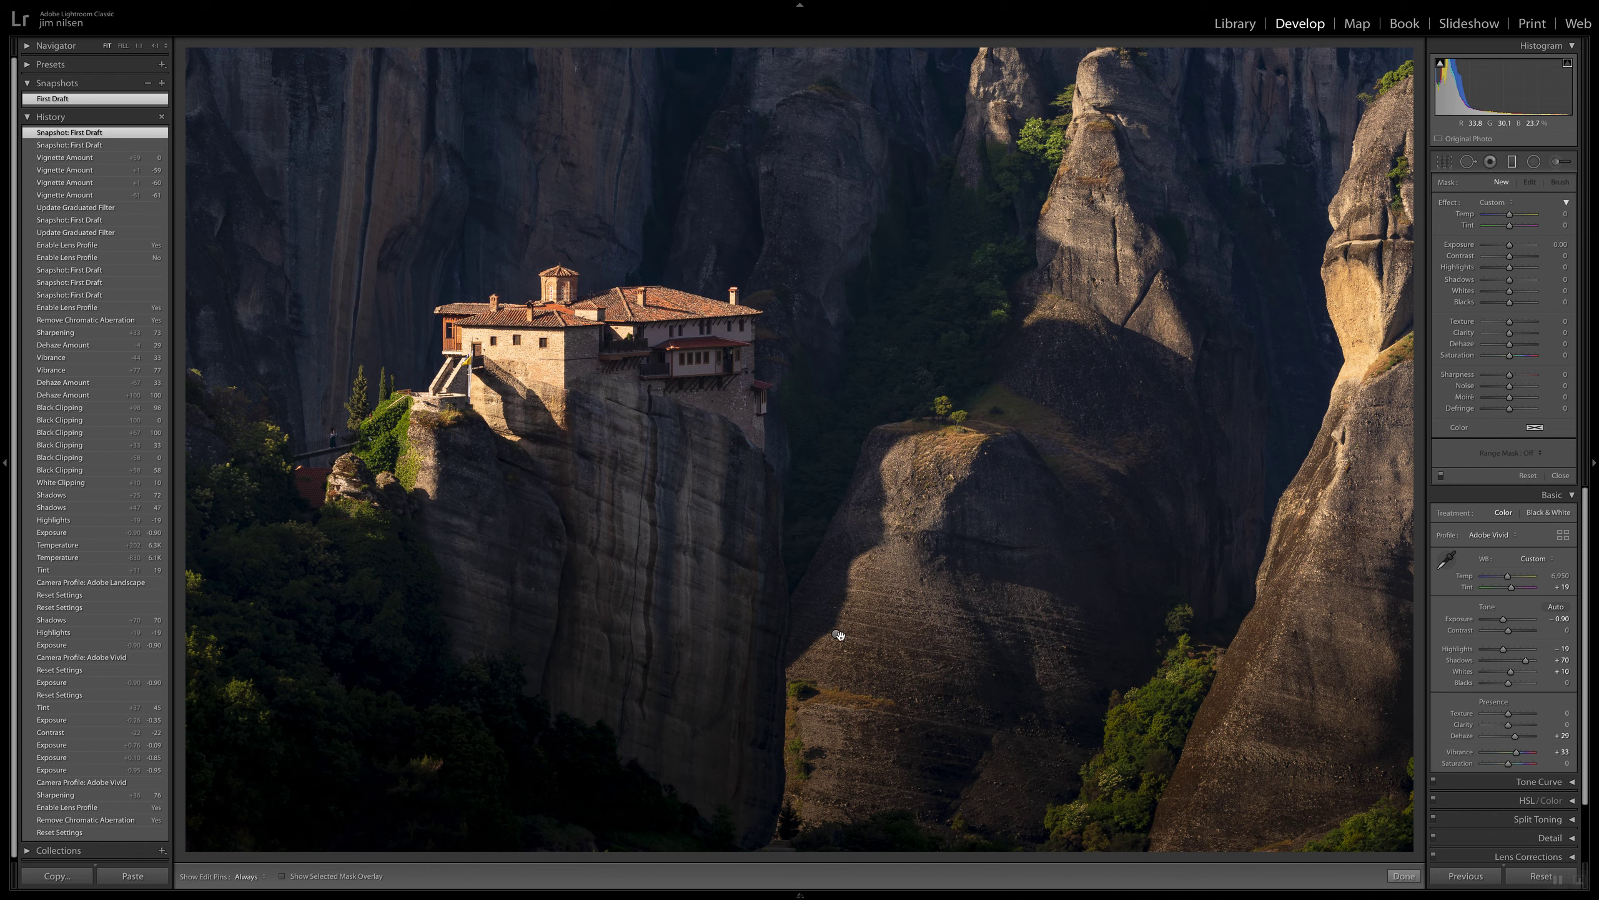
pyautogui.click(836, 634)
pyautogui.click(835, 636)
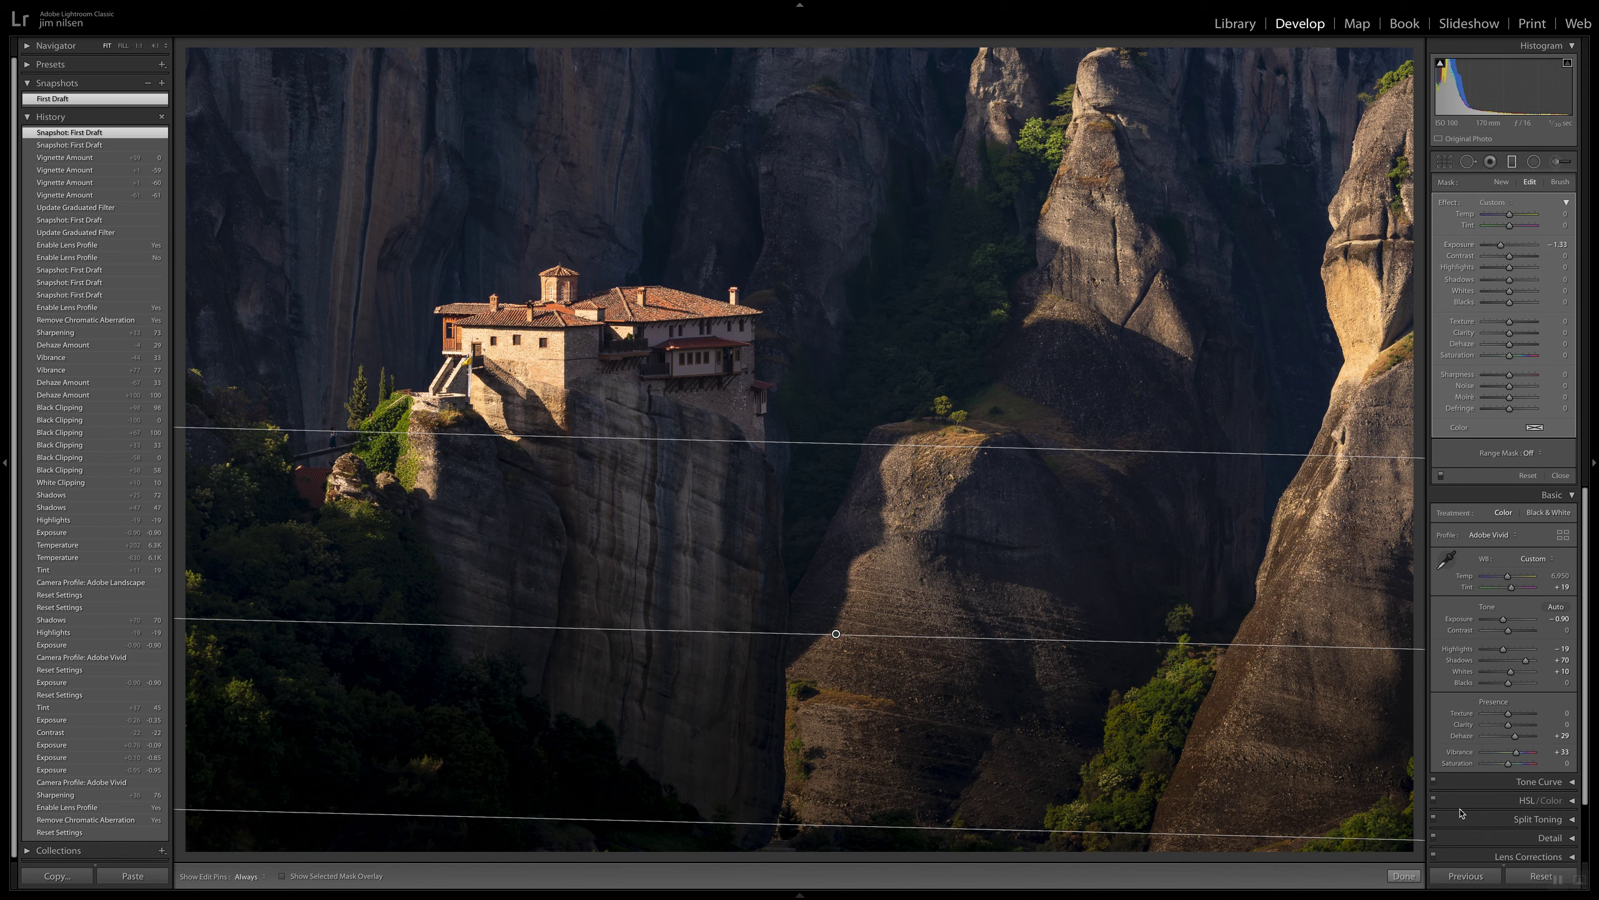
pyautogui.click(1404, 876)
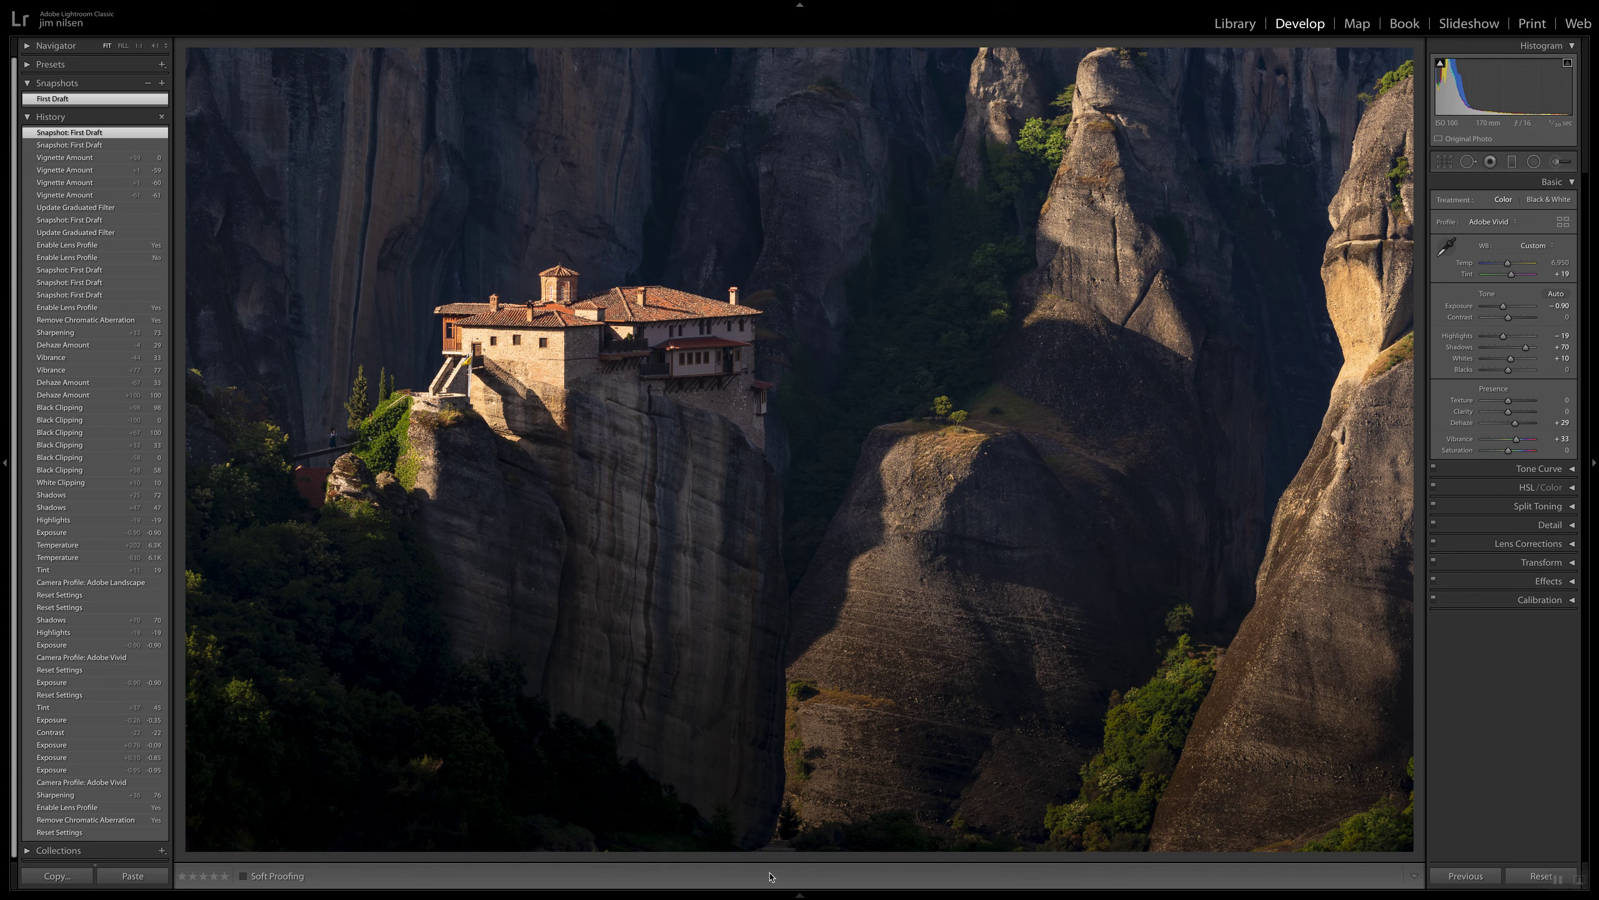
# - Switch to Photoshop and reposition the Color Efex Pro 4 window so the Glamour Glow settings are fully accessible
pyautogui.moveTo(778, 895)
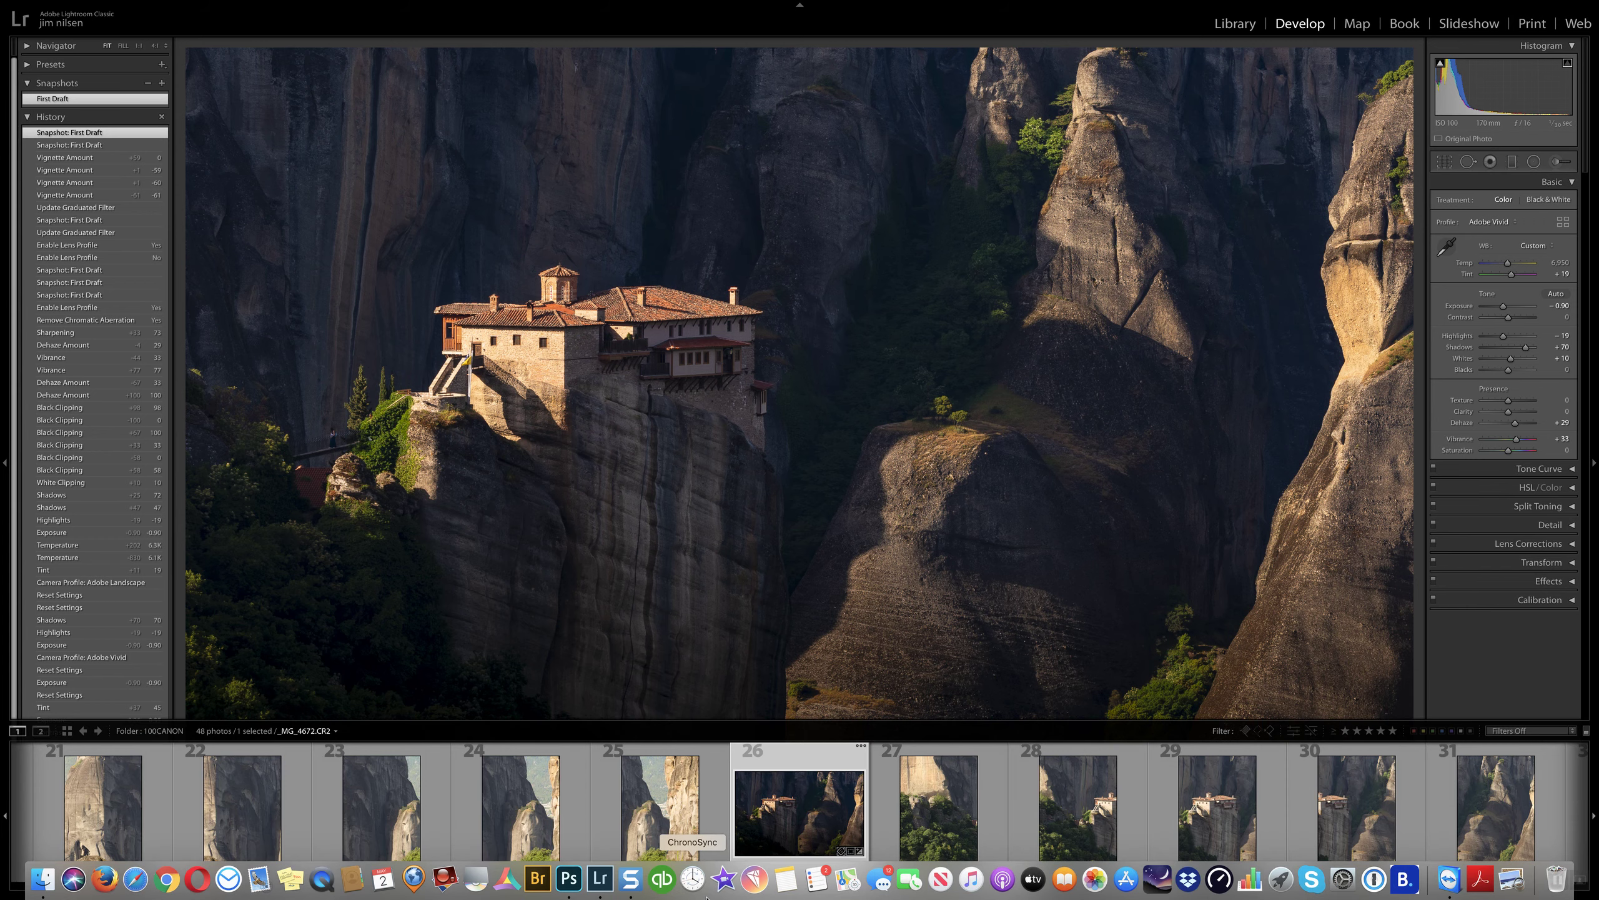
pyautogui.click(568, 880)
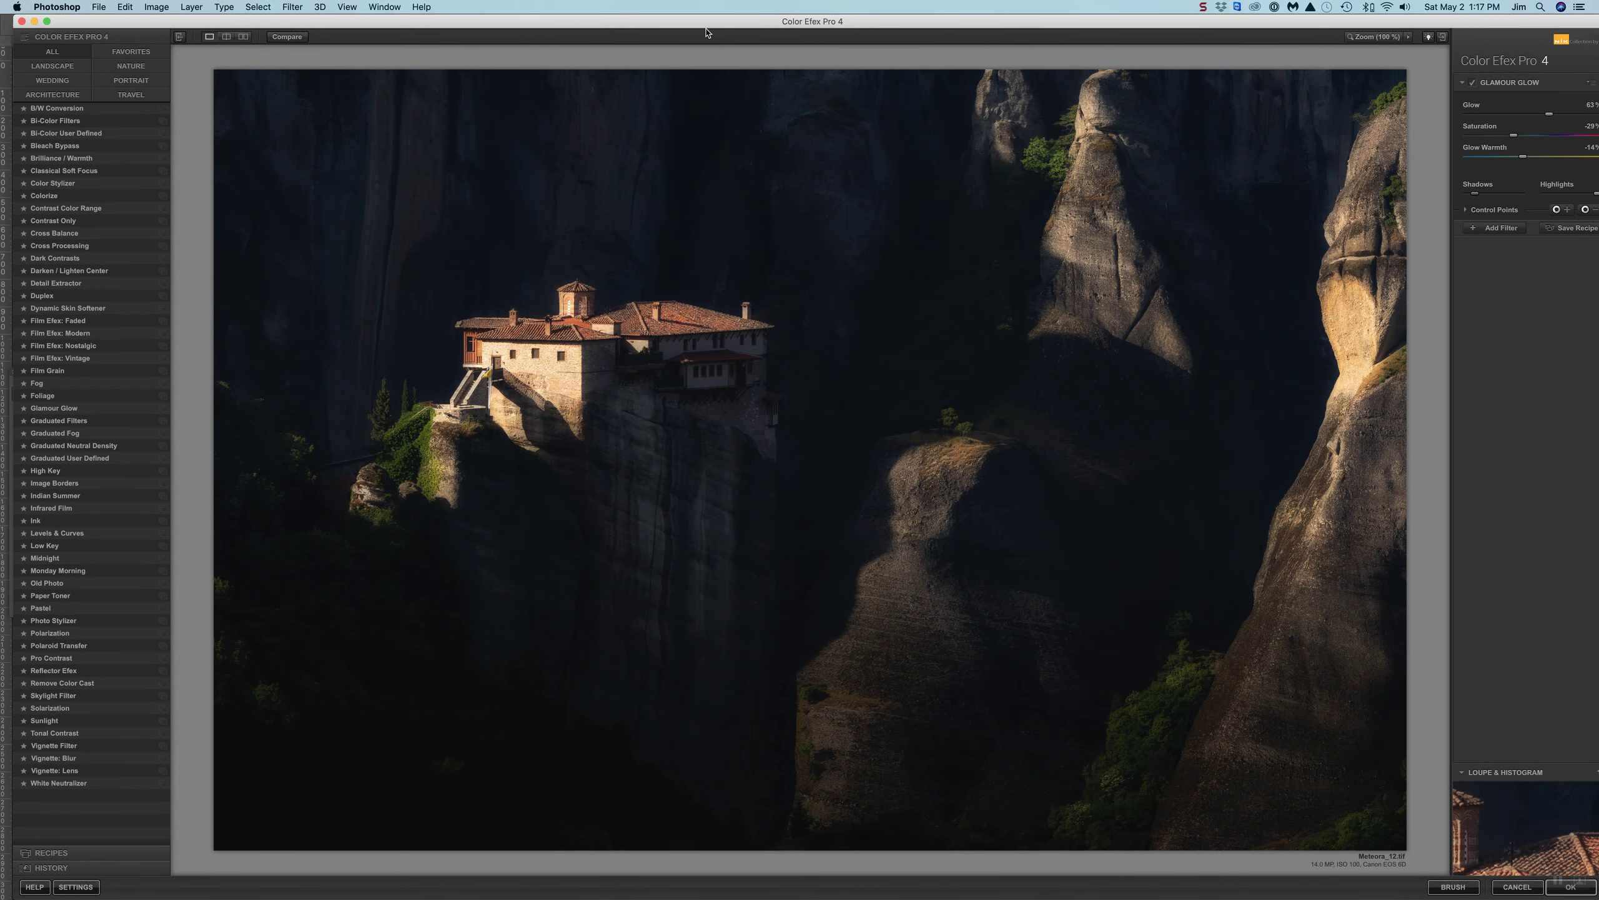
pyautogui.moveTo(696, 32)
pyautogui.mouseDown()
pyautogui.moveTo(682, 421)
pyautogui.moveTo(696, 666)
pyautogui.moveTo(712, 42)
pyautogui.moveTo(691, 44)
pyautogui.mouseUp()
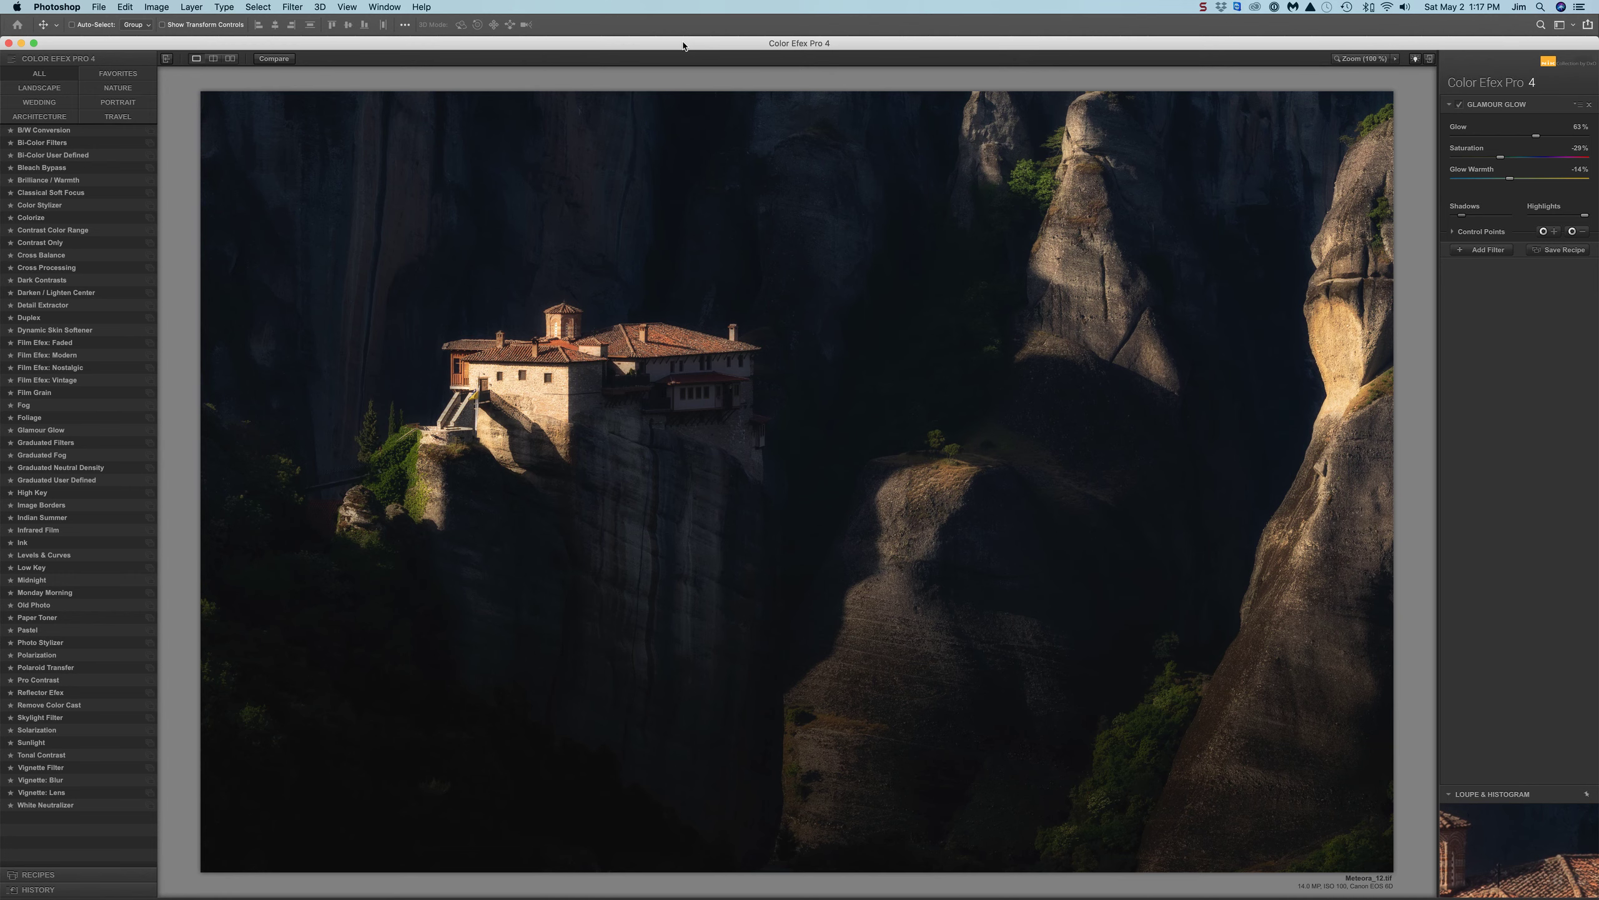
pyautogui.moveTo(684, 47); pyautogui.dragTo(689, 47)
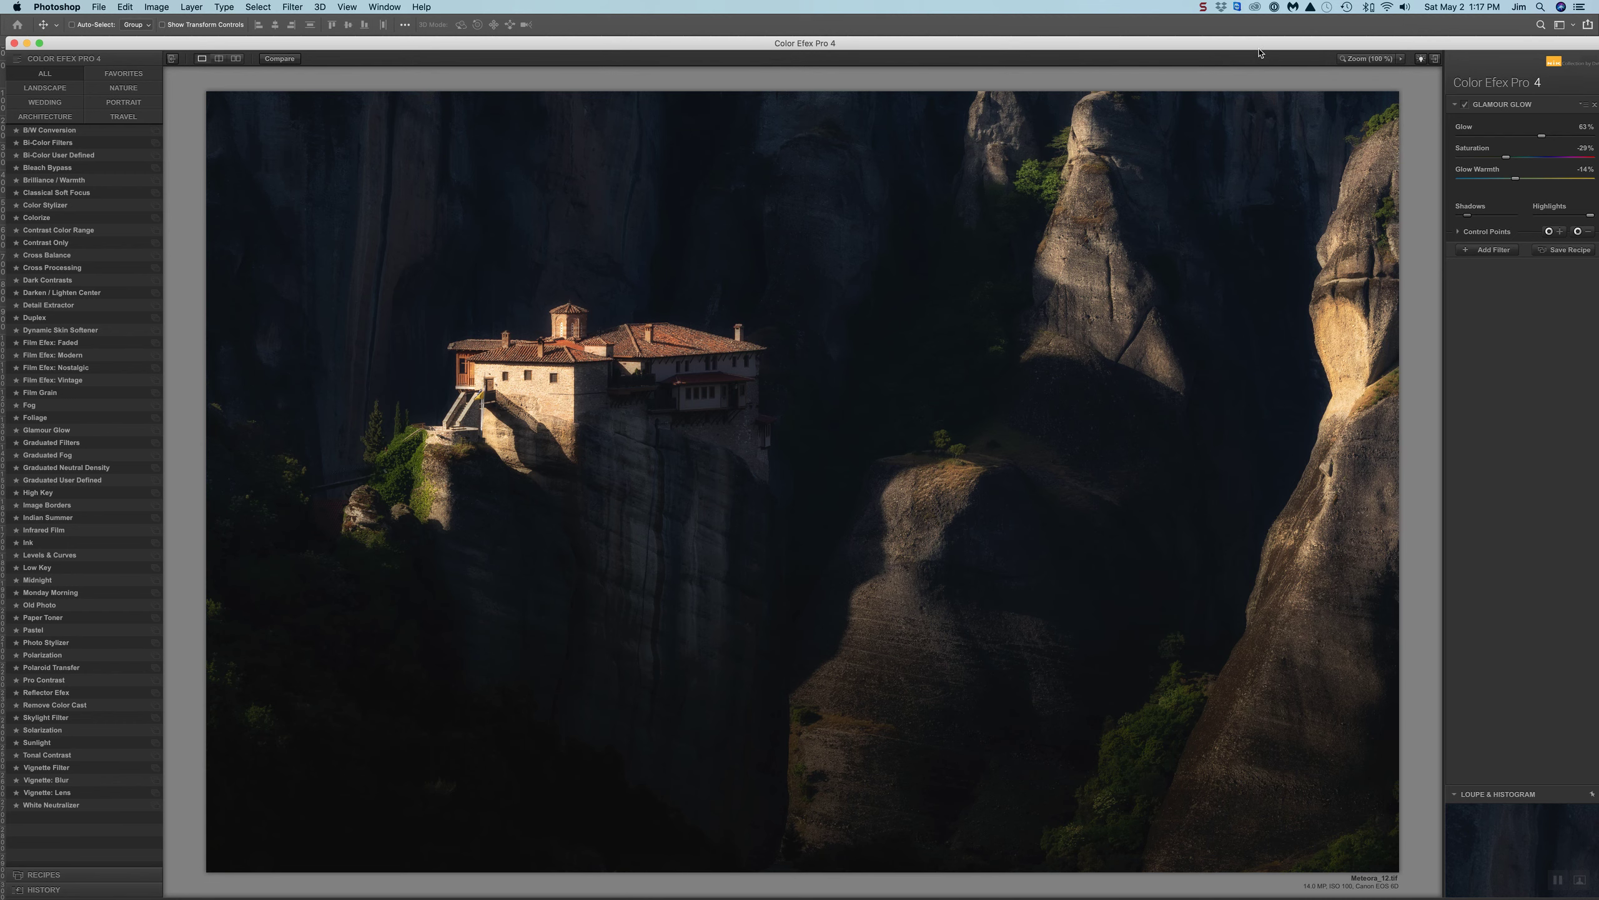
pyautogui.moveTo(1233, 38); pyautogui.dragTo(1262, 34)
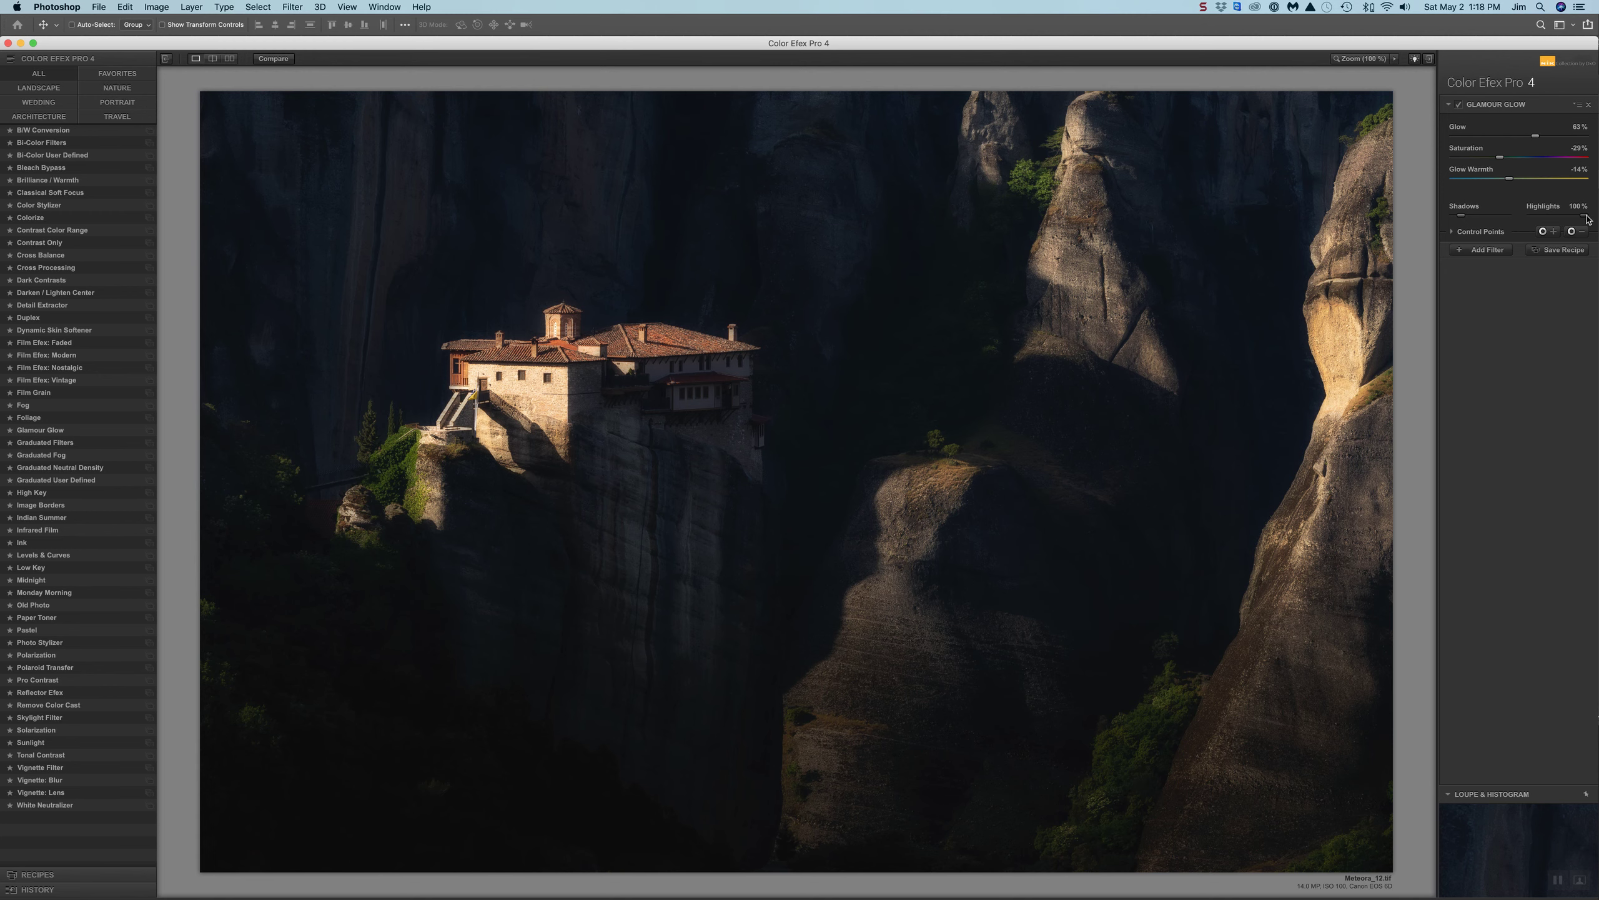
# - Try a lower Highlights protection in the Glamour Glow filter and return it to the maximum
pyautogui.moveTo(1587, 218); pyautogui.dragTo(1556, 218)
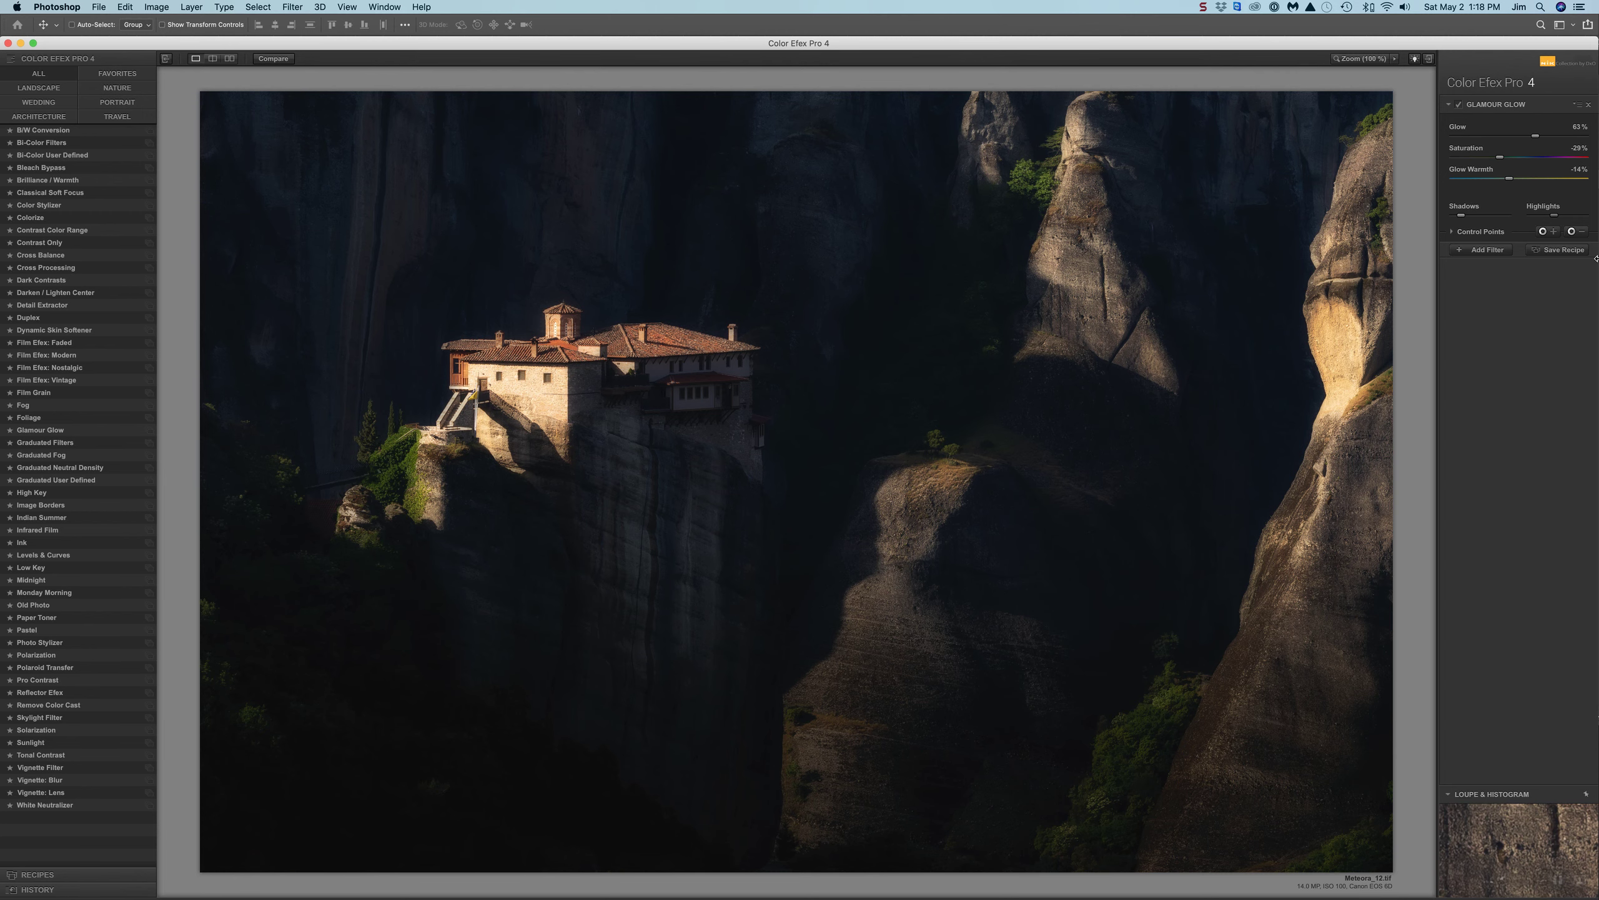
pyautogui.moveTo(1540, 210)
pyautogui.moveTo(1555, 216); pyautogui.dragTo(1597, 220)
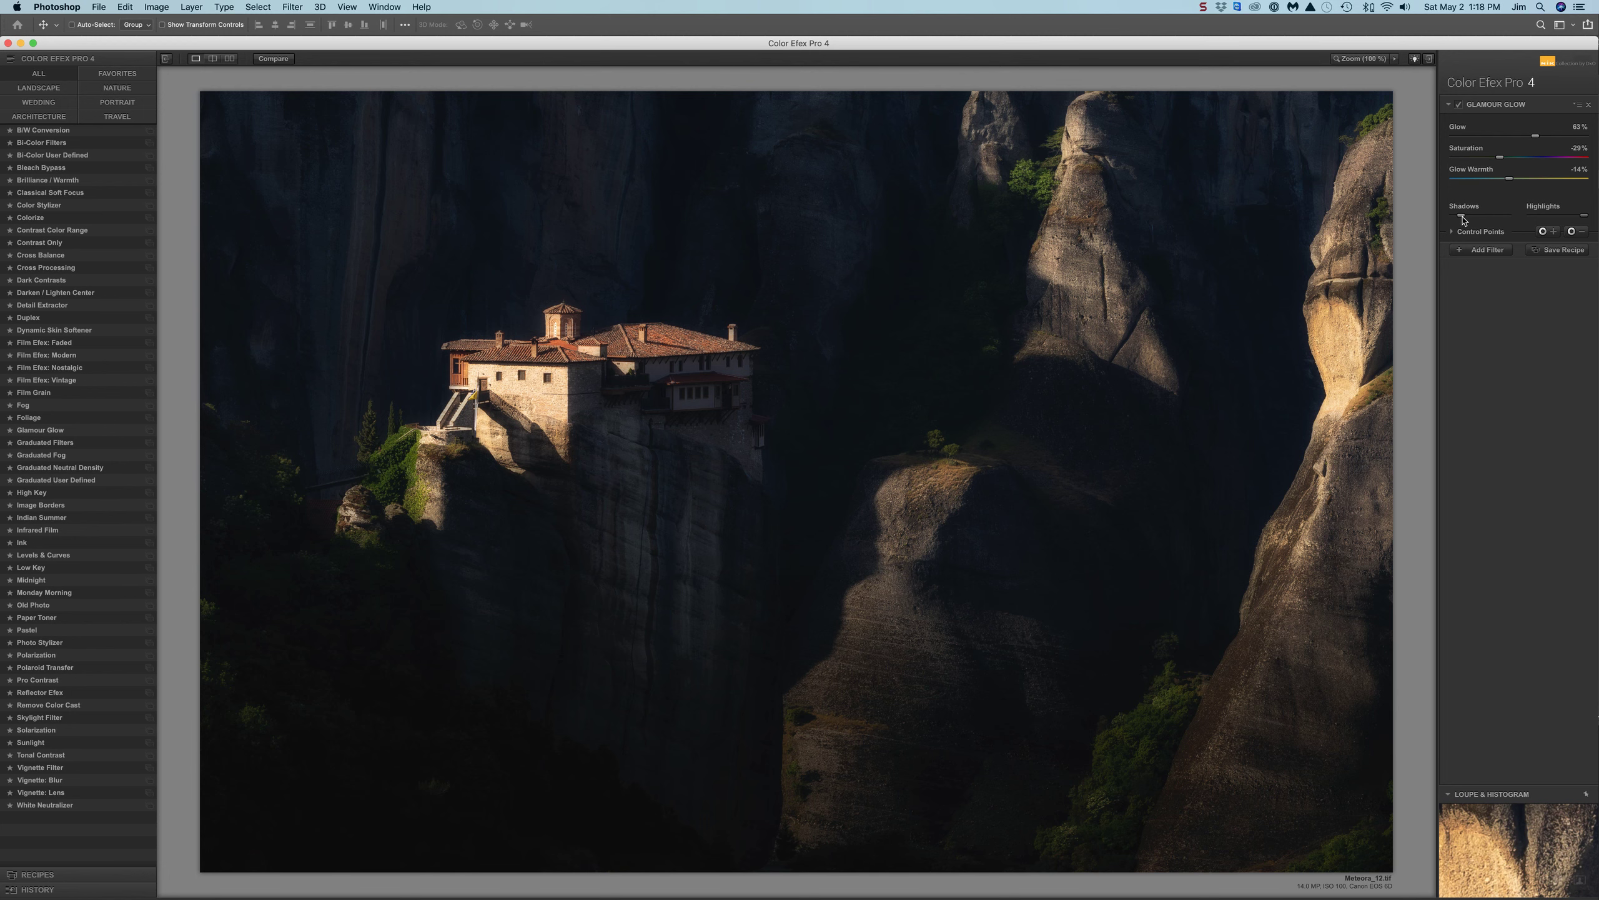
# - Slightly reduce the Shadows protection of the Glamour Glow filter to deepen the dark areas
pyautogui.moveTo(1461, 216)
pyautogui.mouseDown()
pyautogui.moveTo(1475, 216)
pyautogui.moveTo(1462, 222)
pyautogui.mouseUp()
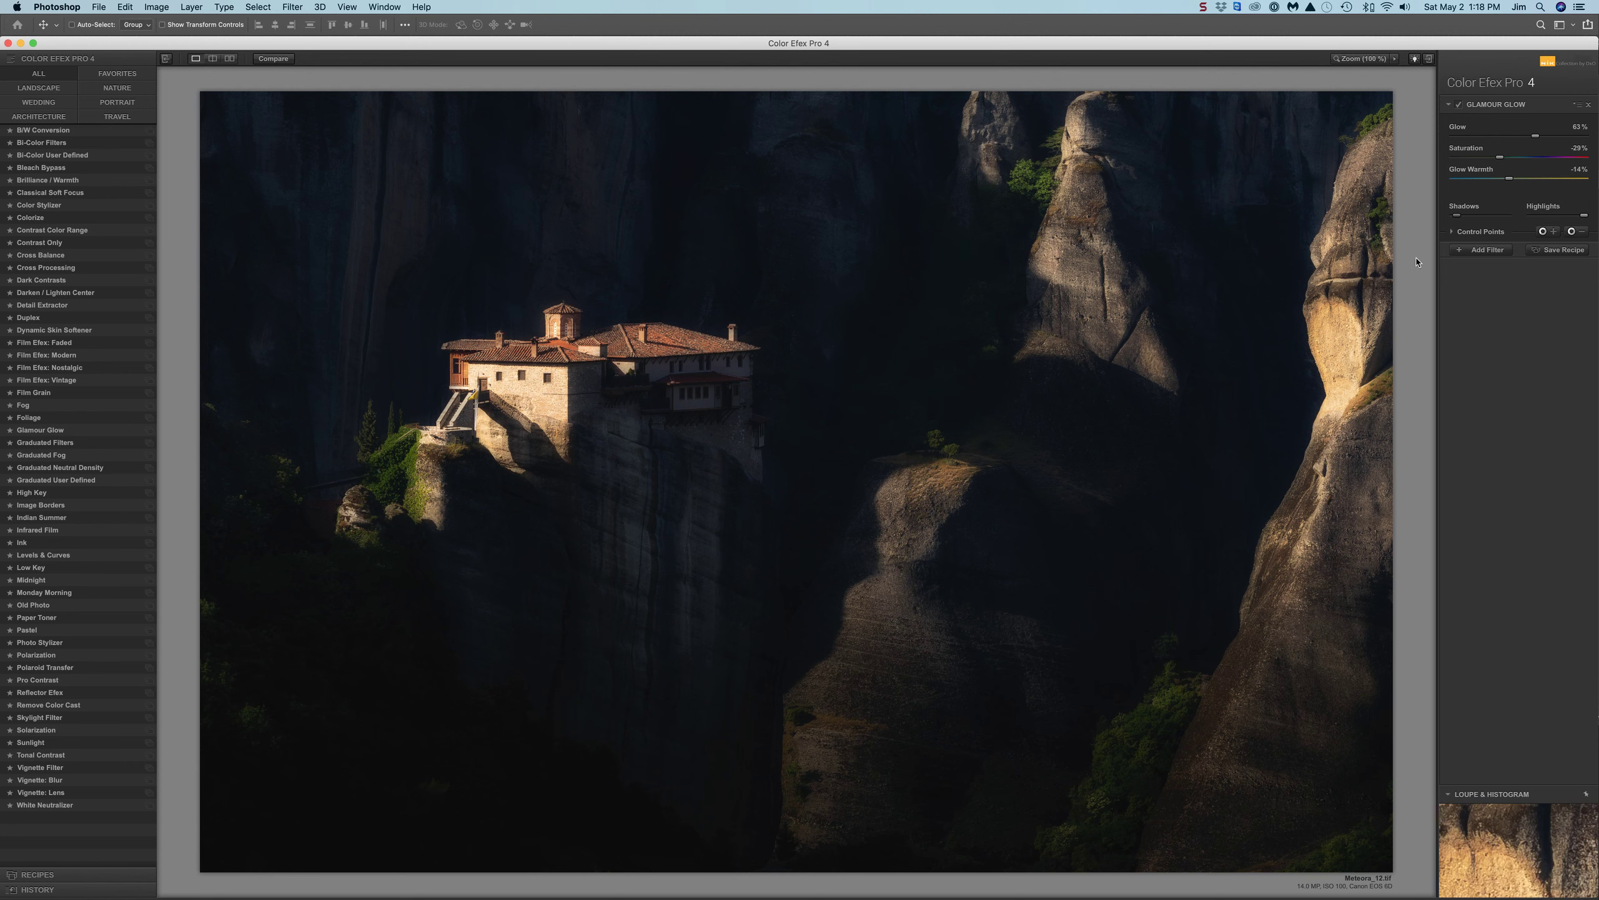
pyautogui.moveTo(1458, 219)
pyautogui.moveTo(1459, 219); pyautogui.dragTo(1454, 219)
pyautogui.moveTo(1403, 46); pyautogui.dragTo(1390, 21)
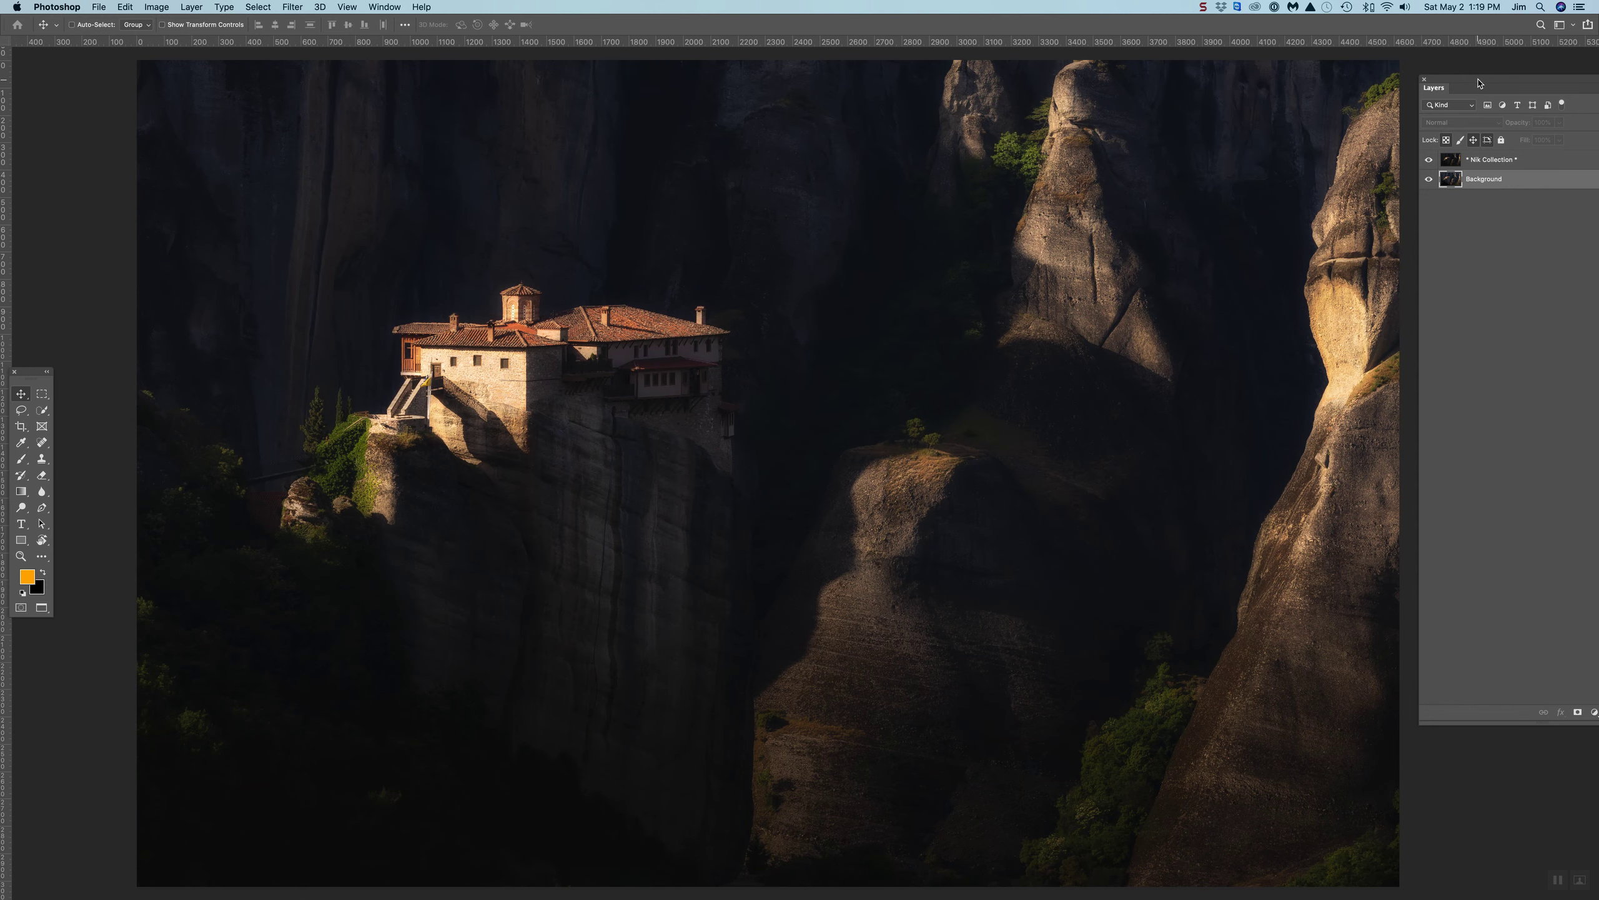
# - Select the Nik Collection layer and toggle its visibility to compare the photo with and without the filter
pyautogui.moveTo(1479, 82); pyautogui.dragTo(1367, 76)
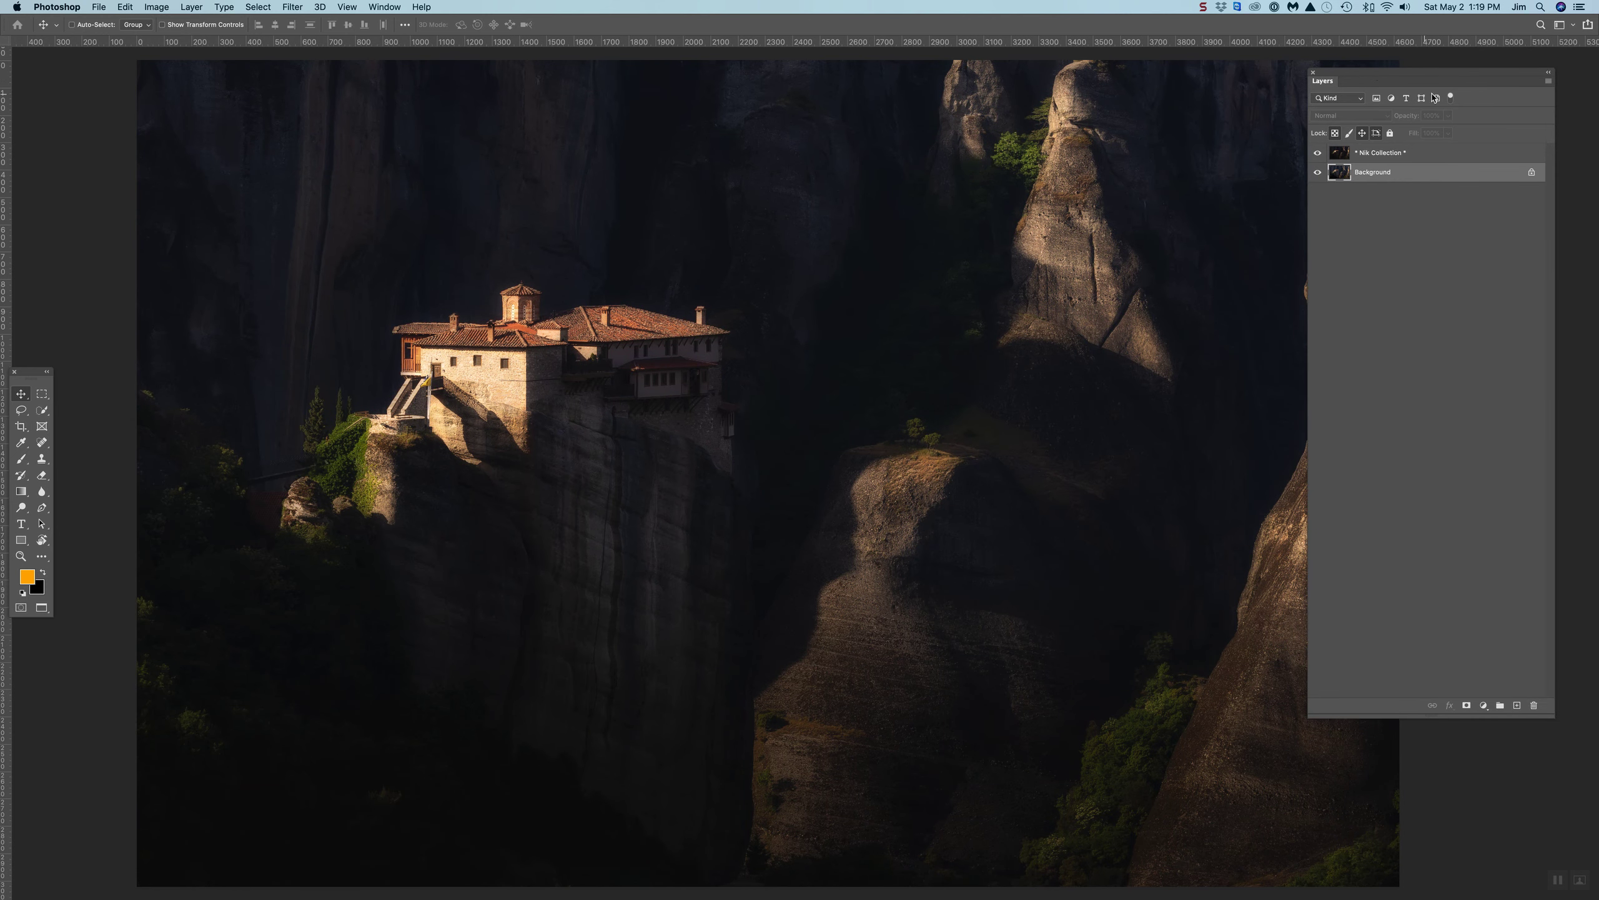
pyautogui.click(1367, 155)
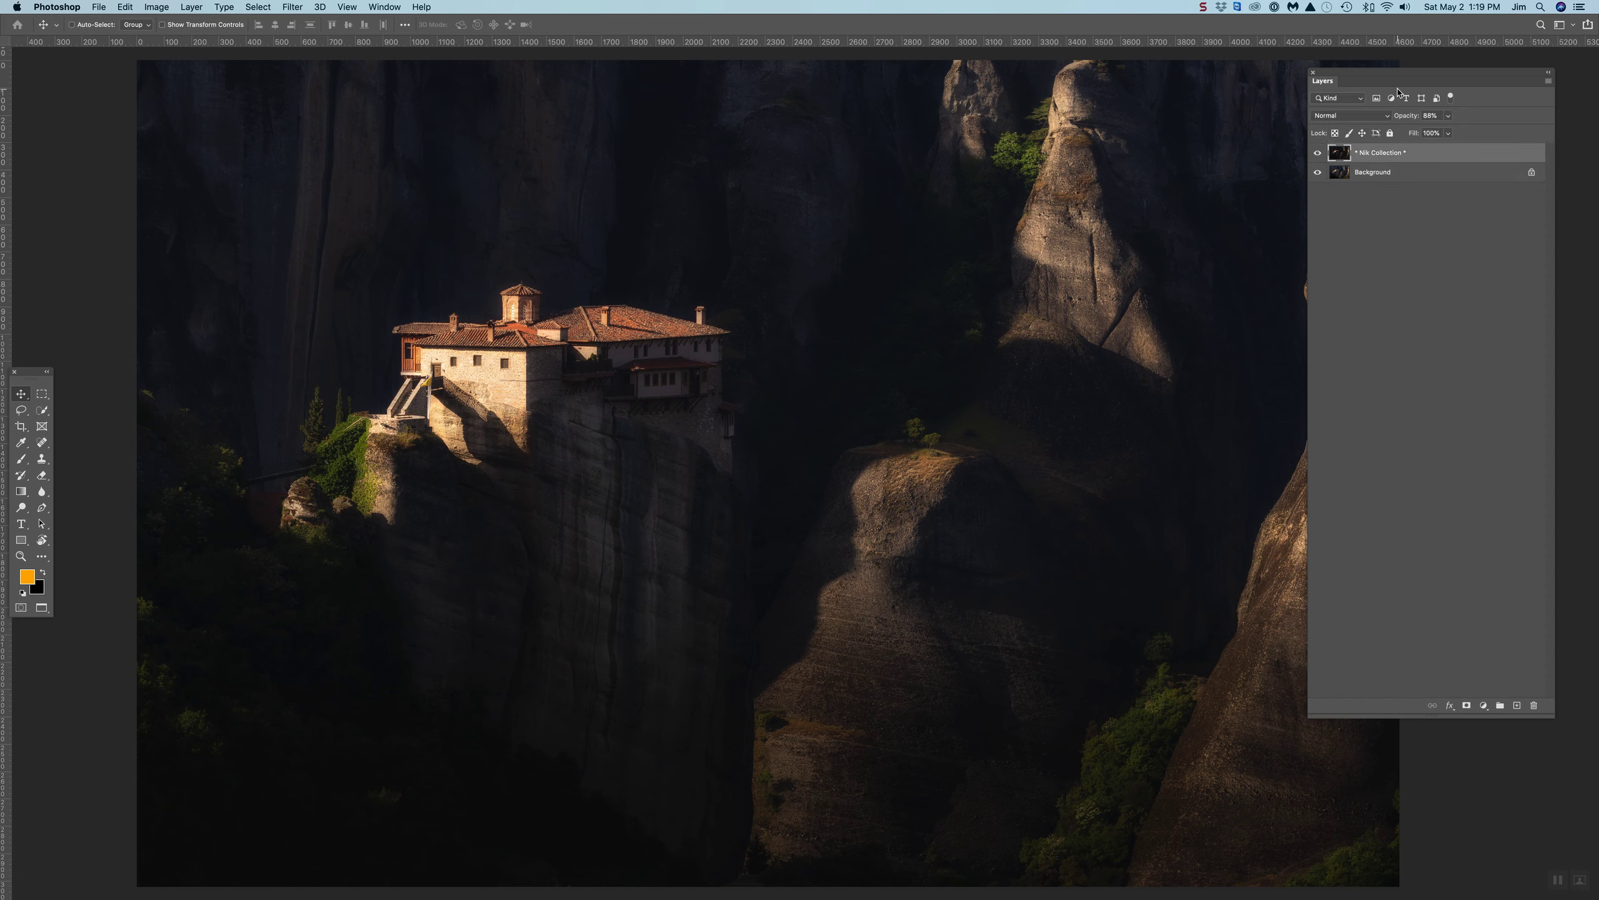
pyautogui.moveTo(1360, 78); pyautogui.dragTo(1419, 89)
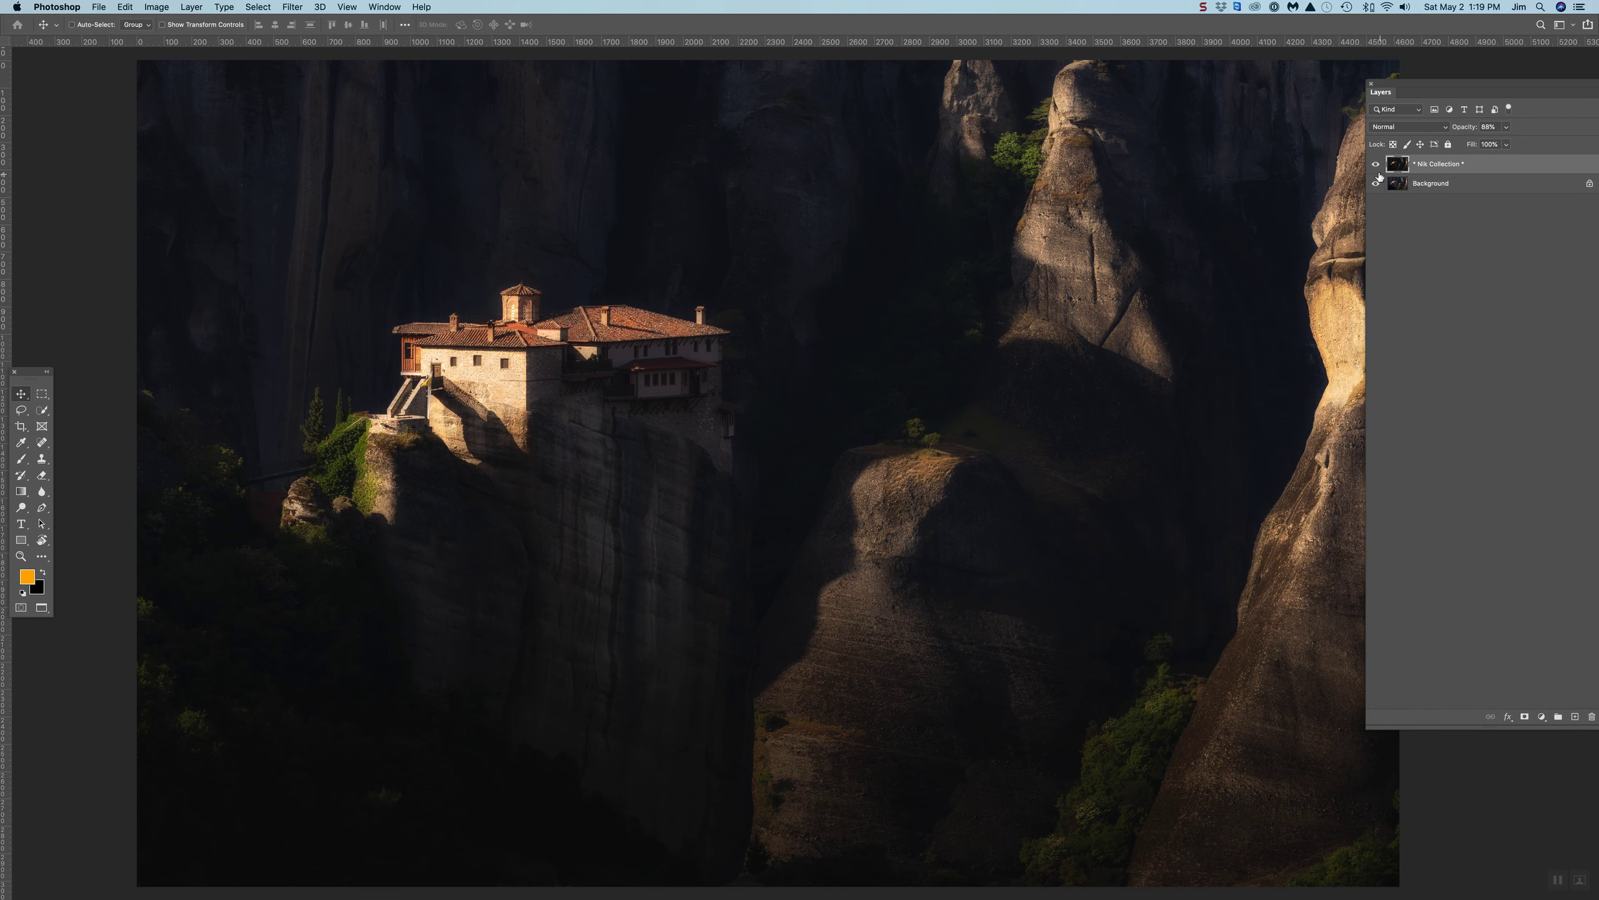
pyautogui.click(1375, 164)
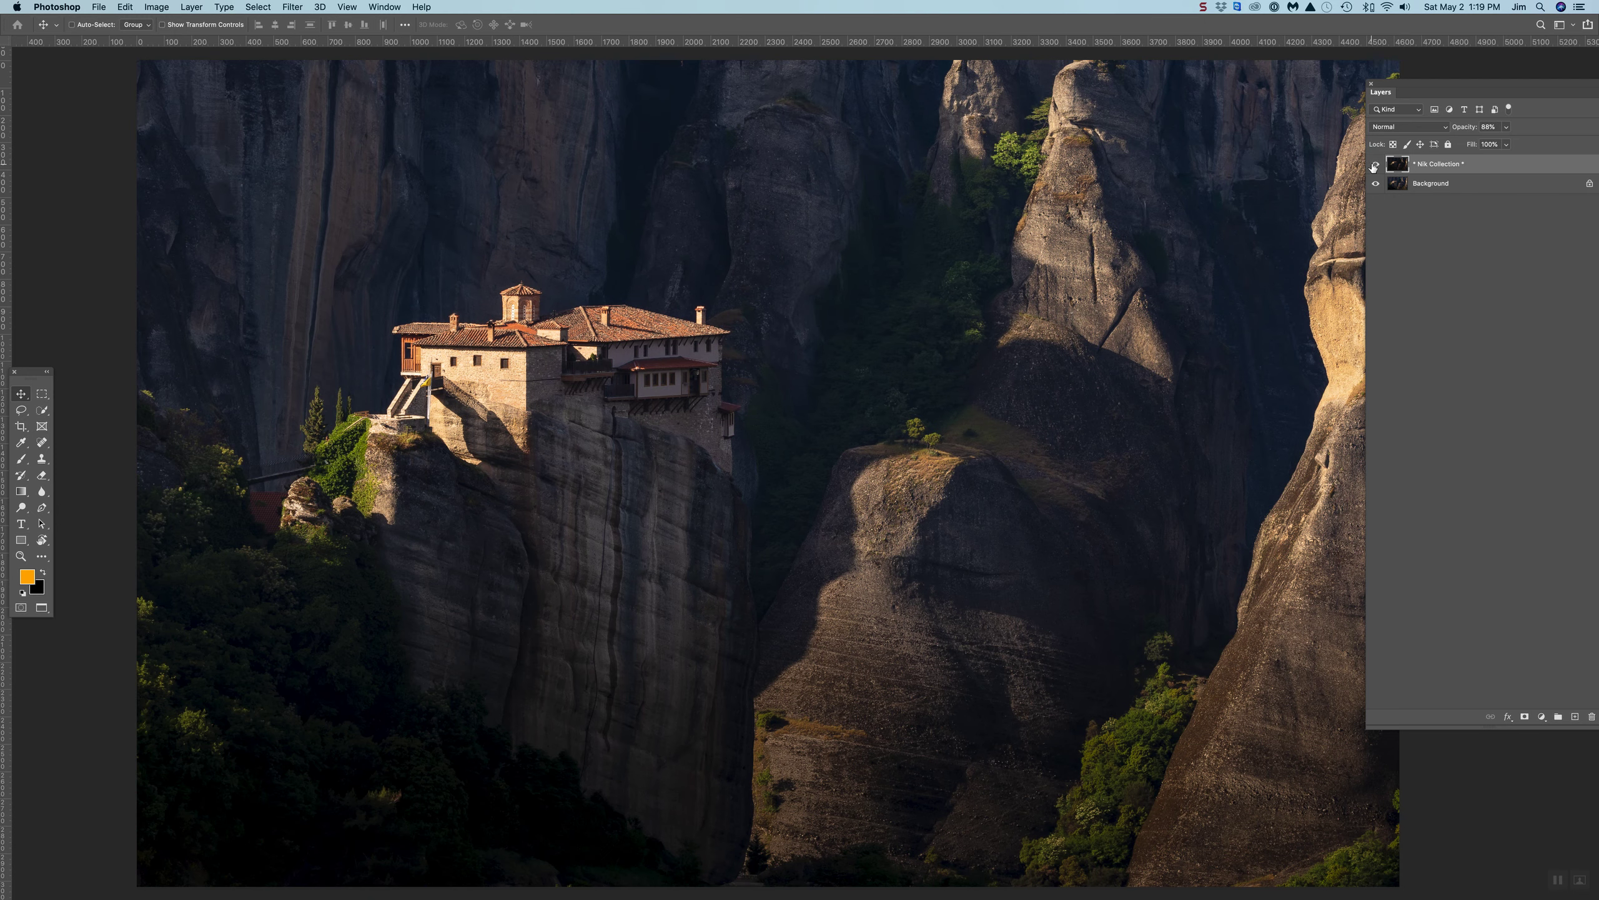
pyautogui.click(1375, 164)
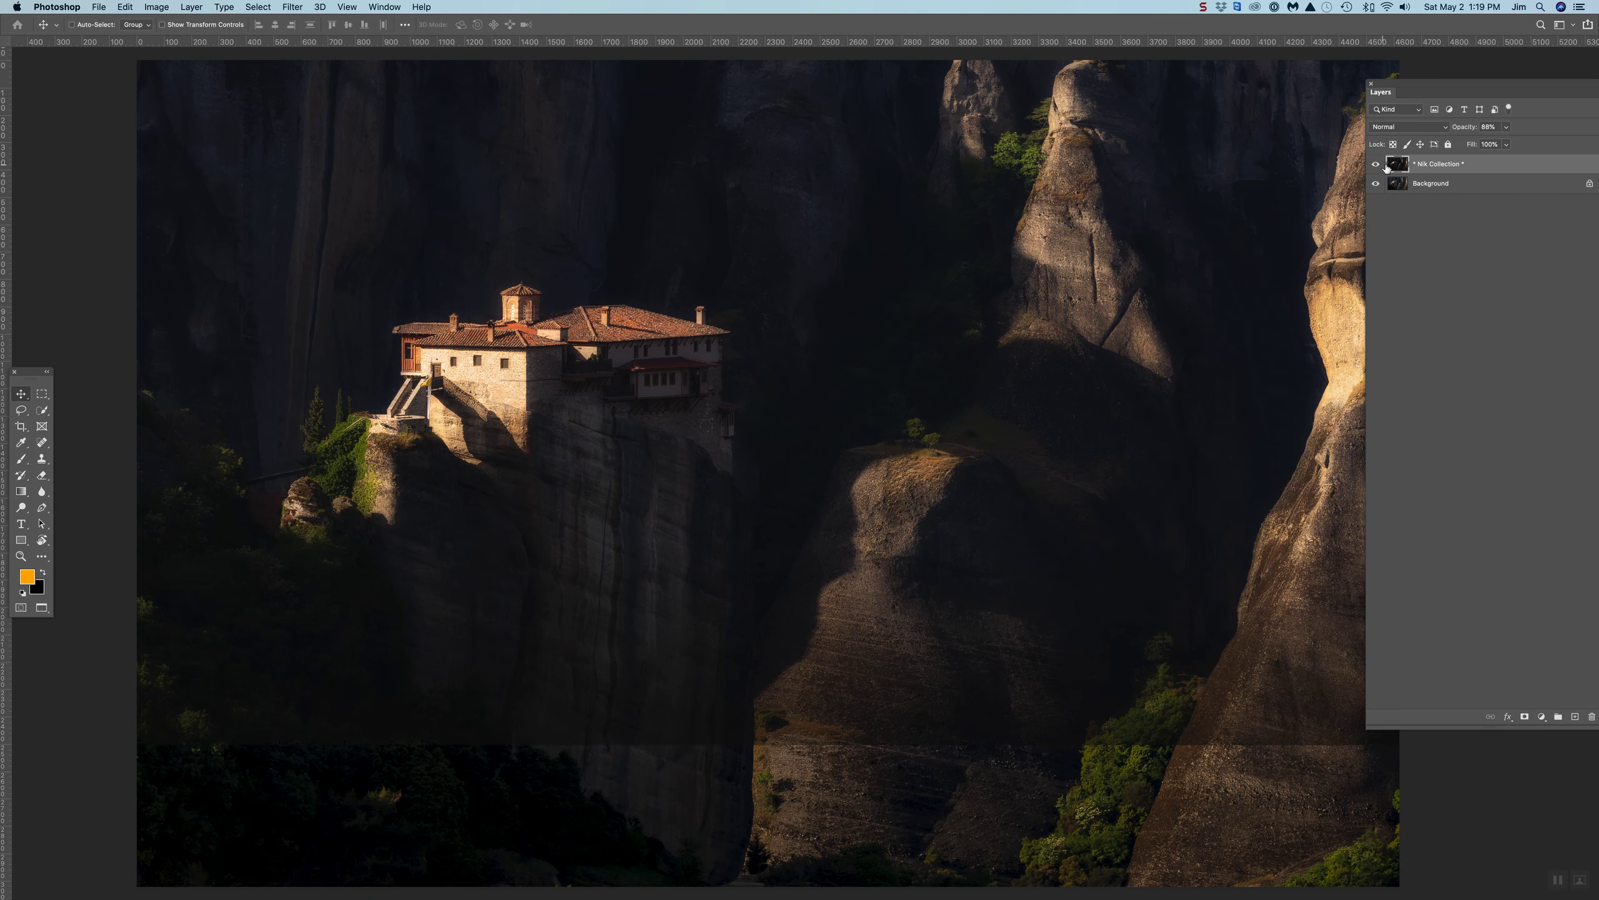
# - Raise the Nik Collection layer's opacity to 100% and compare the full effect with the original
pyautogui.click(1507, 129)
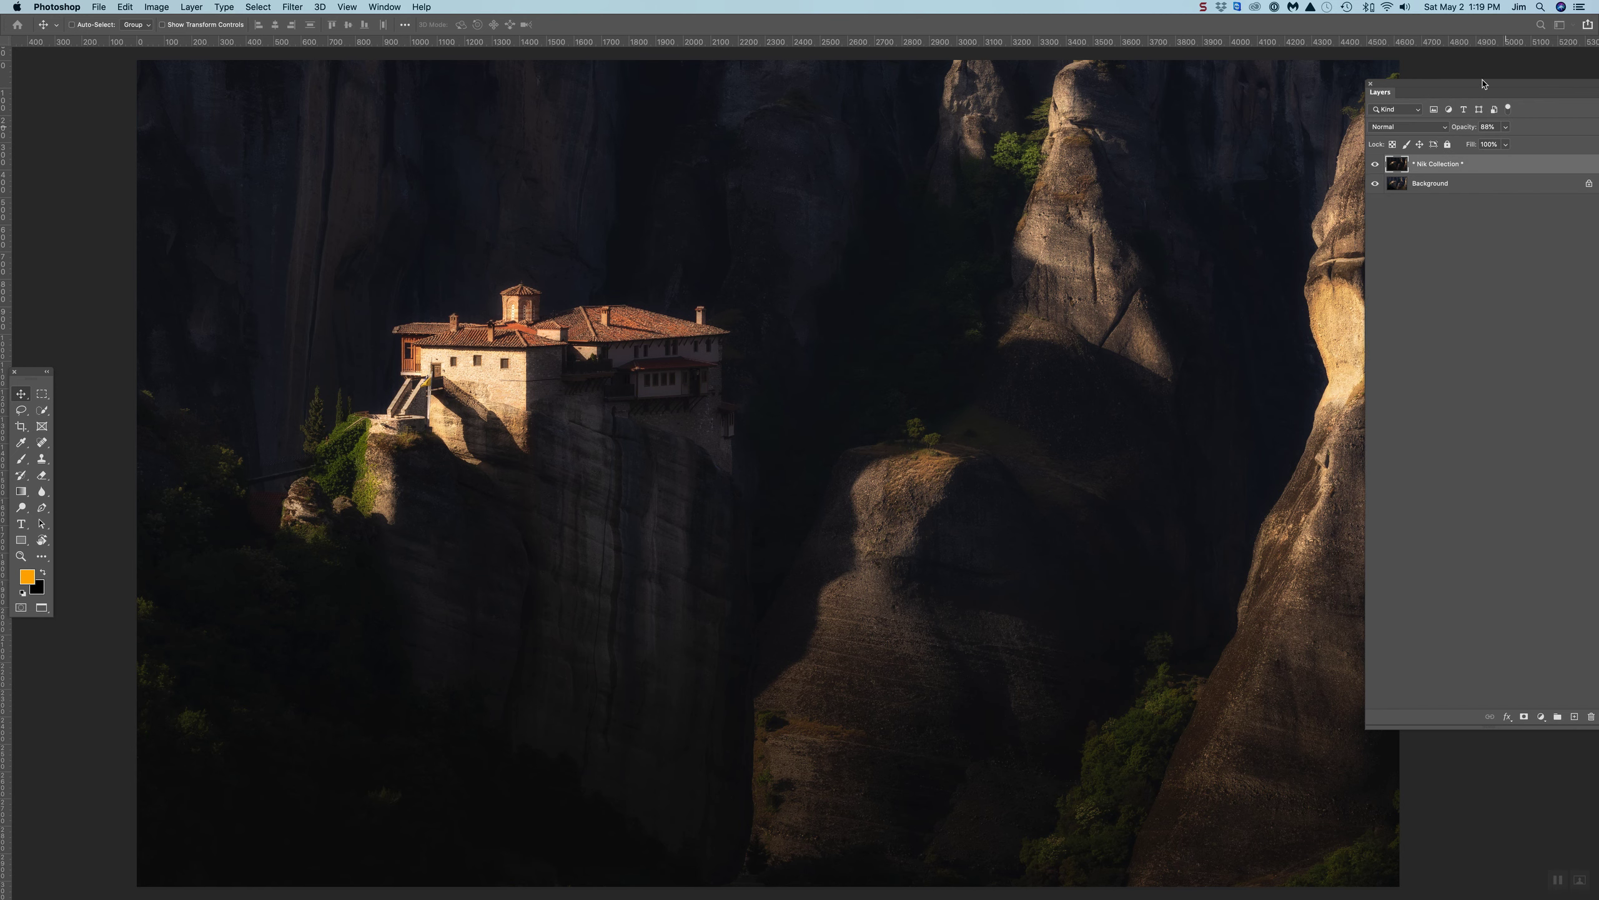
pyautogui.moveTo(1502, 100)
pyautogui.mouseDown()
pyautogui.moveTo(1475, 108)
pyautogui.moveTo(1525, 98)
pyautogui.mouseUp()
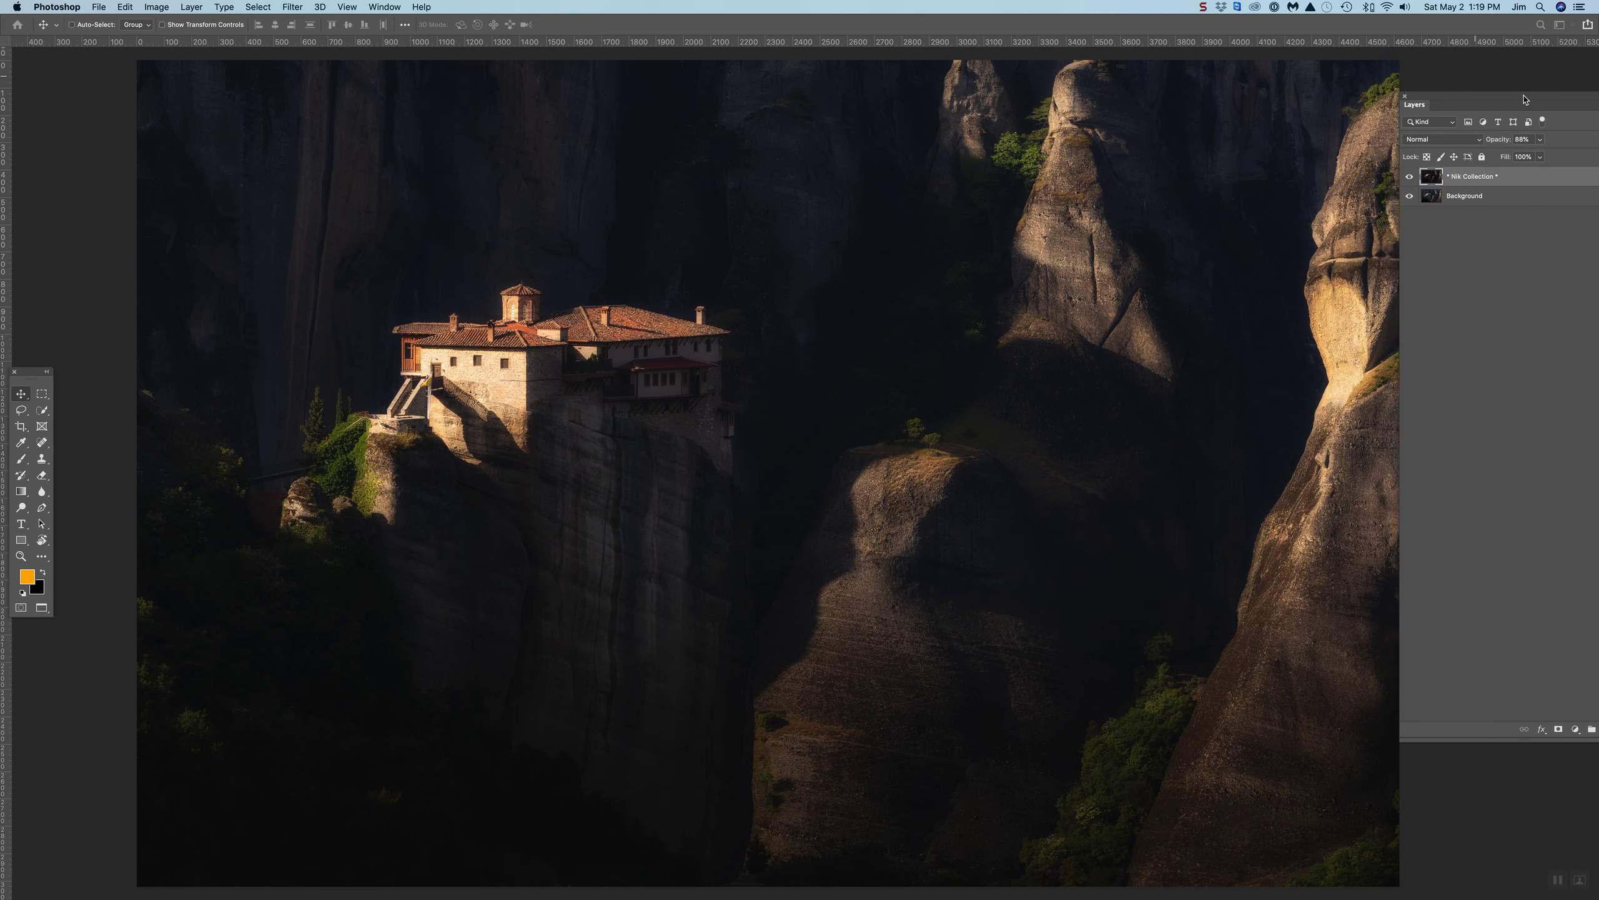
pyautogui.click(1541, 139)
pyautogui.moveTo(1540, 155); pyautogui.dragTo(1595, 154)
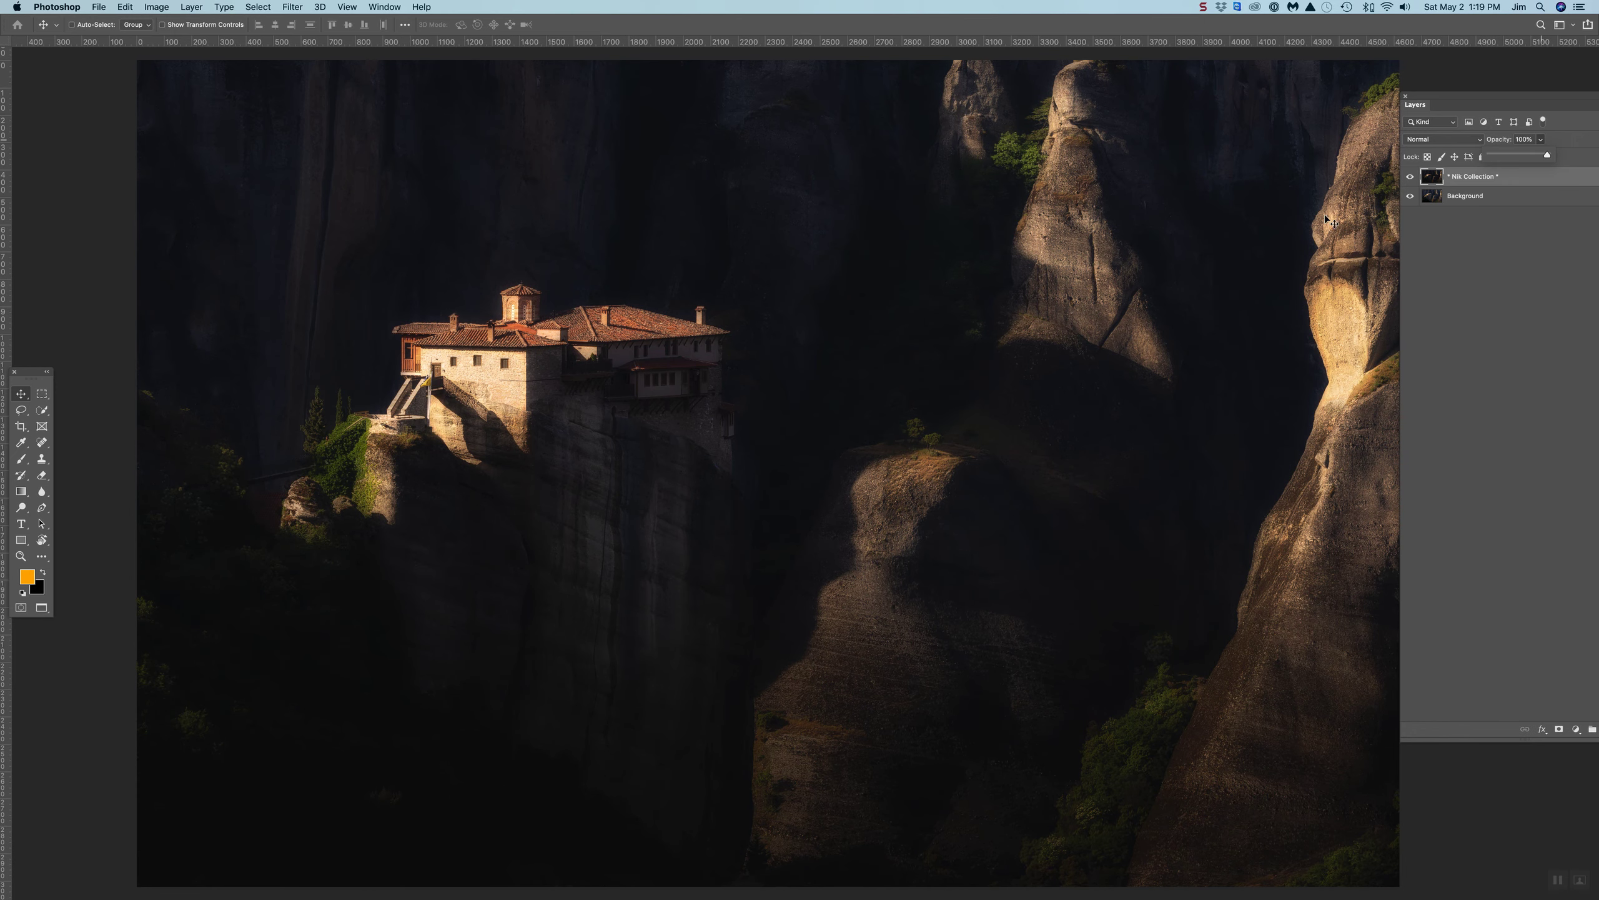
pyautogui.click(1415, 178)
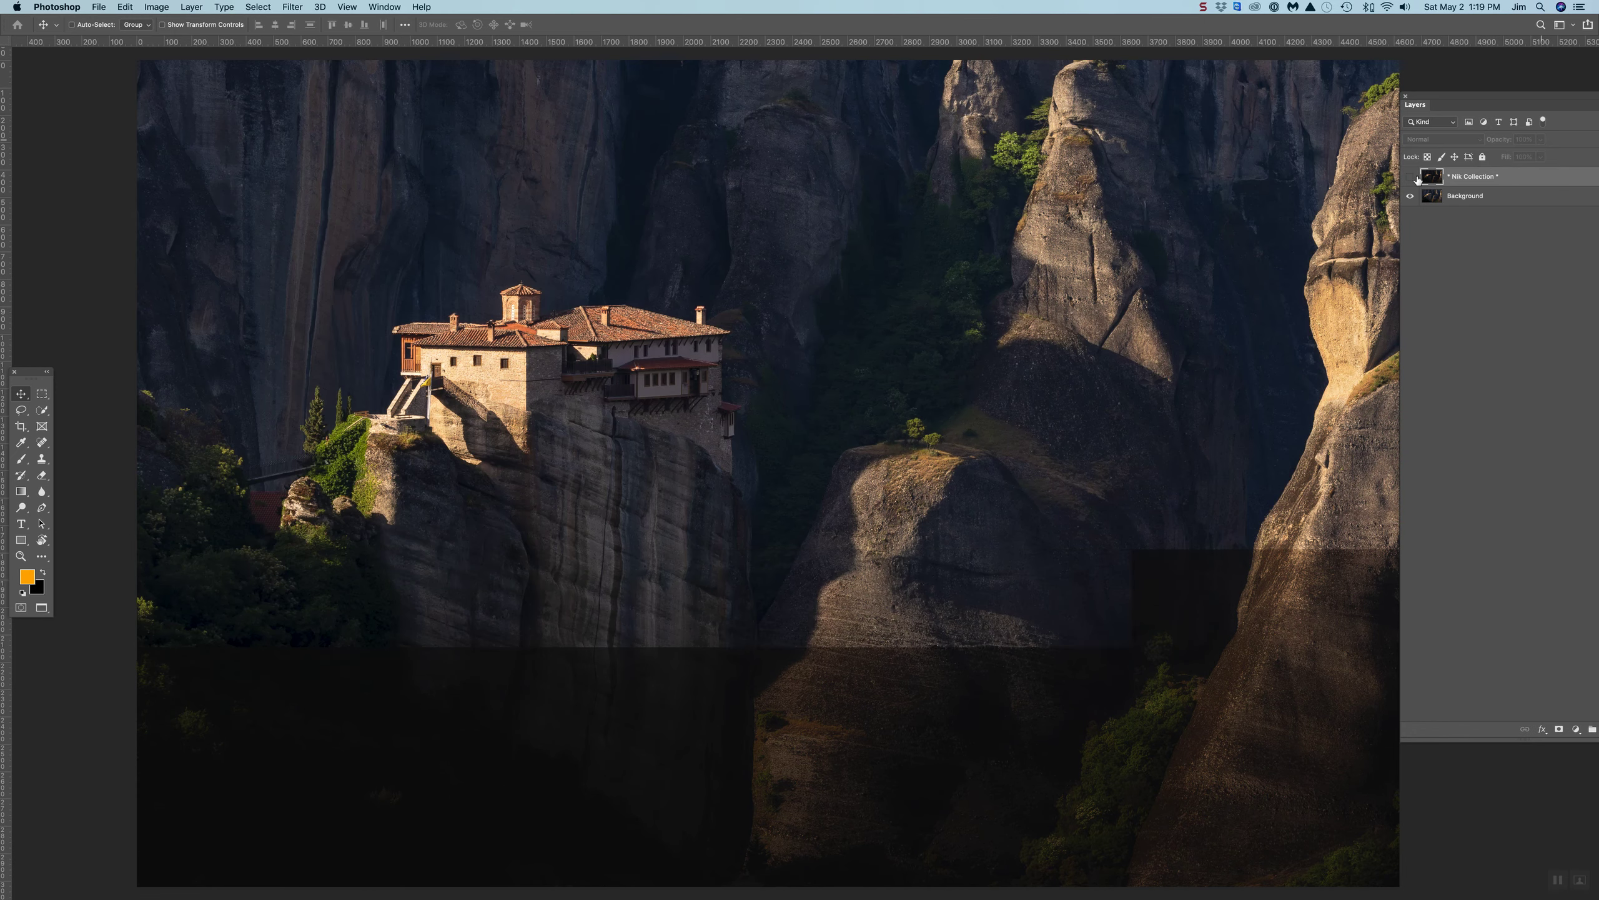
pyautogui.click(1415, 178)
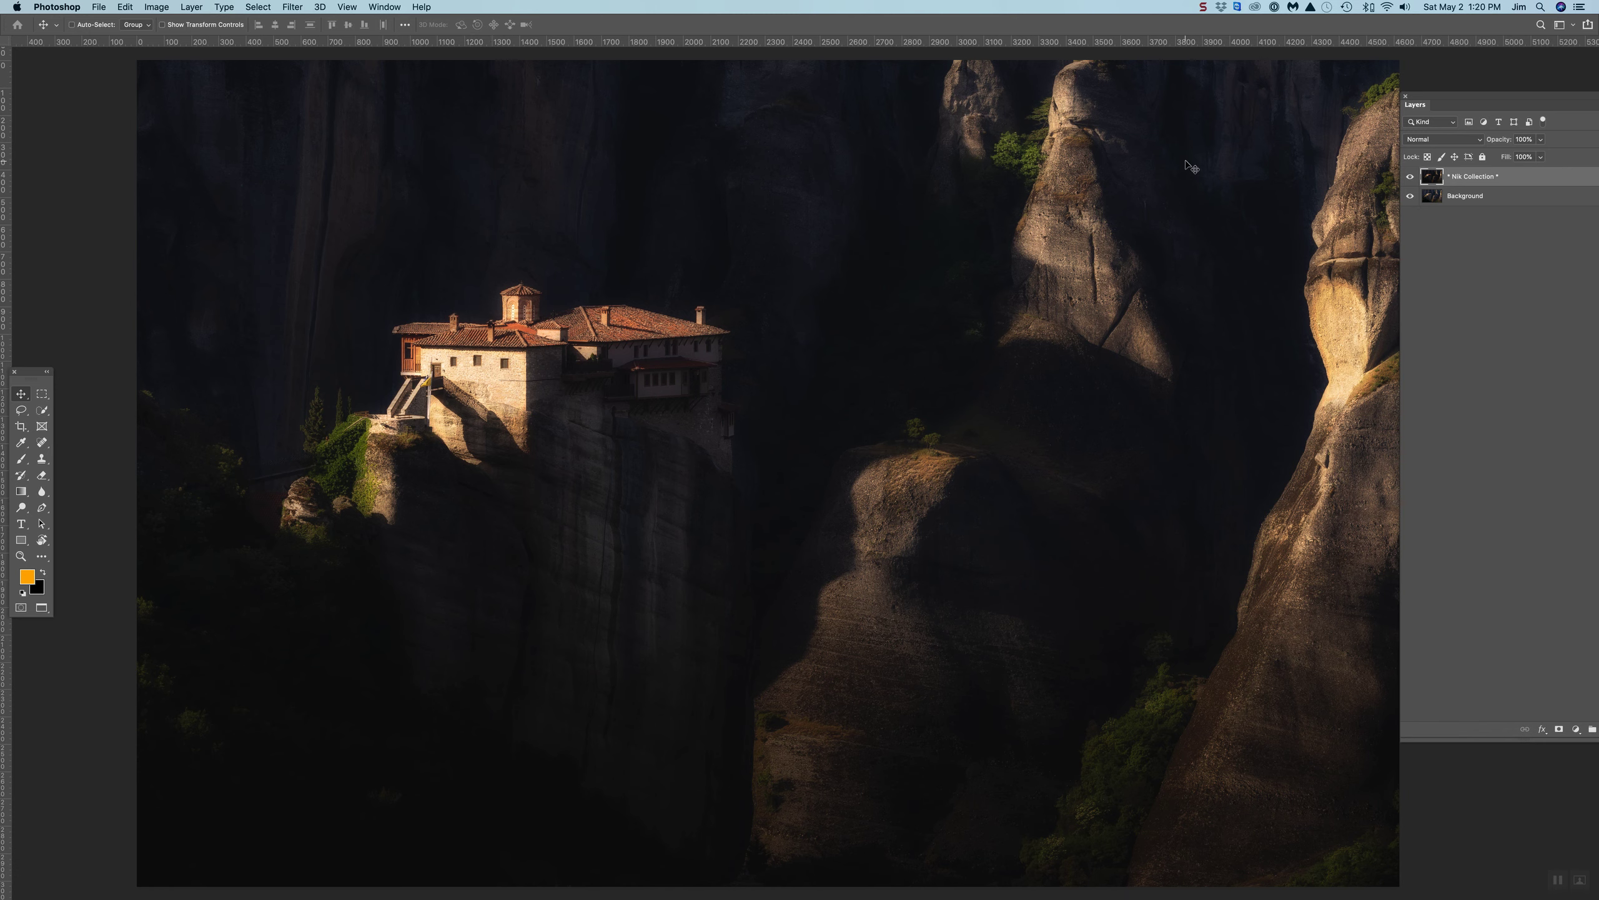
# - Set the Nik Collection layer's opacity to 83%
pyautogui.moveTo(1498, 99); pyautogui.dragTo(1435, 95)
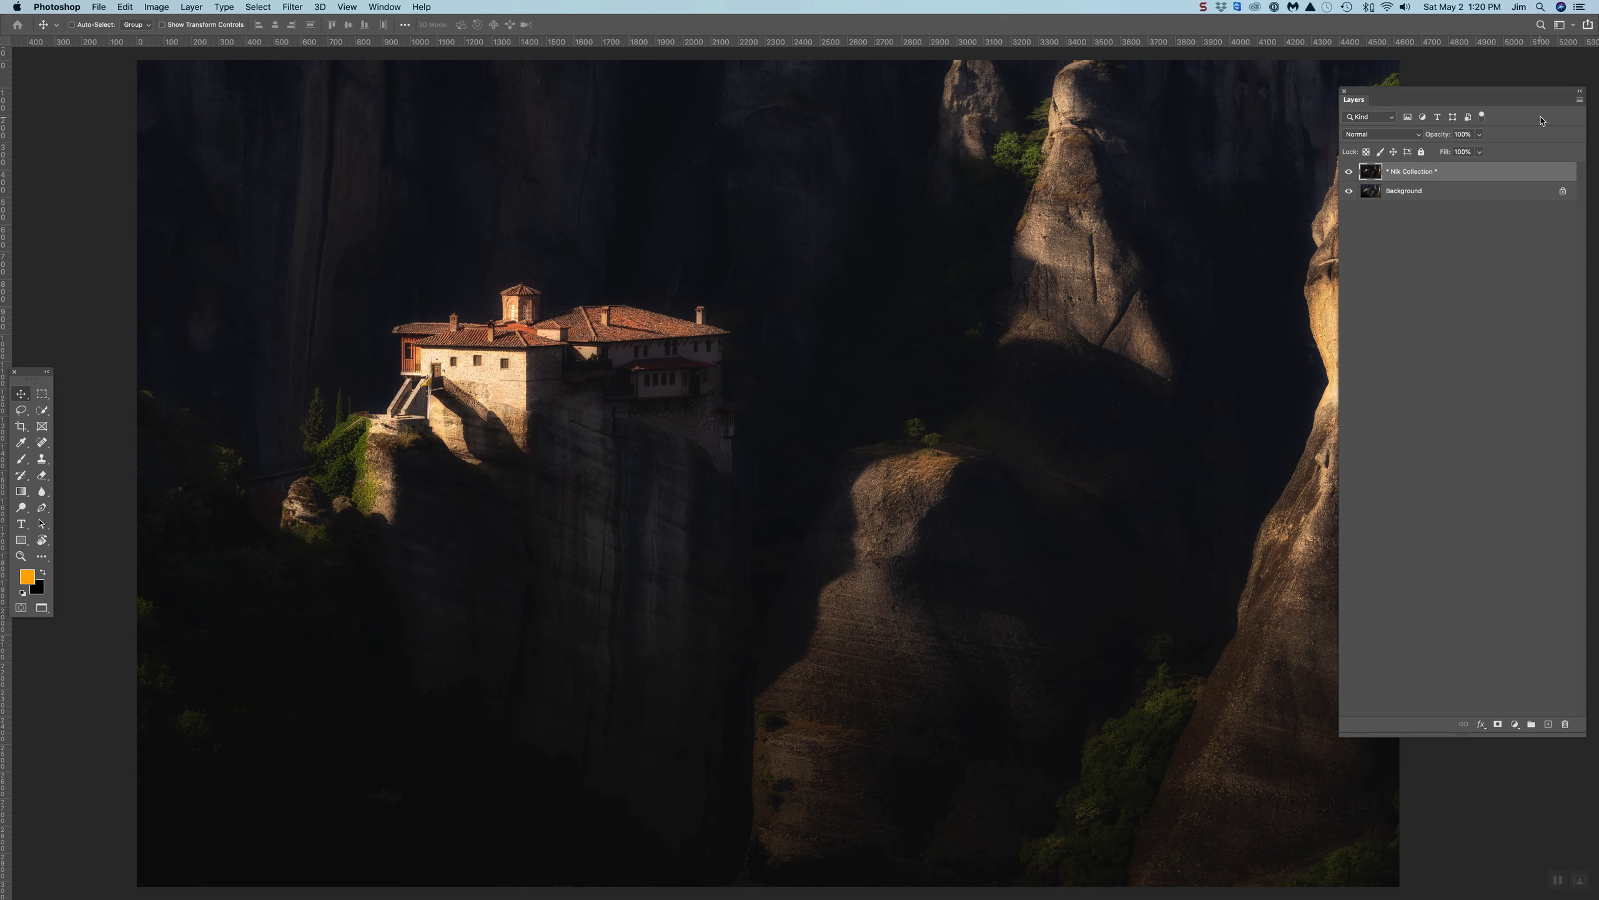
pyautogui.click(1480, 136)
pyautogui.moveTo(1478, 152); pyautogui.dragTo(1471, 154)
# - Hide and show the Nik Collection layer to judge the reduced effect, moving the Layers panel off the photo
pyautogui.click(1352, 173)
pyautogui.click(1355, 175)
pyautogui.click(1354, 174)
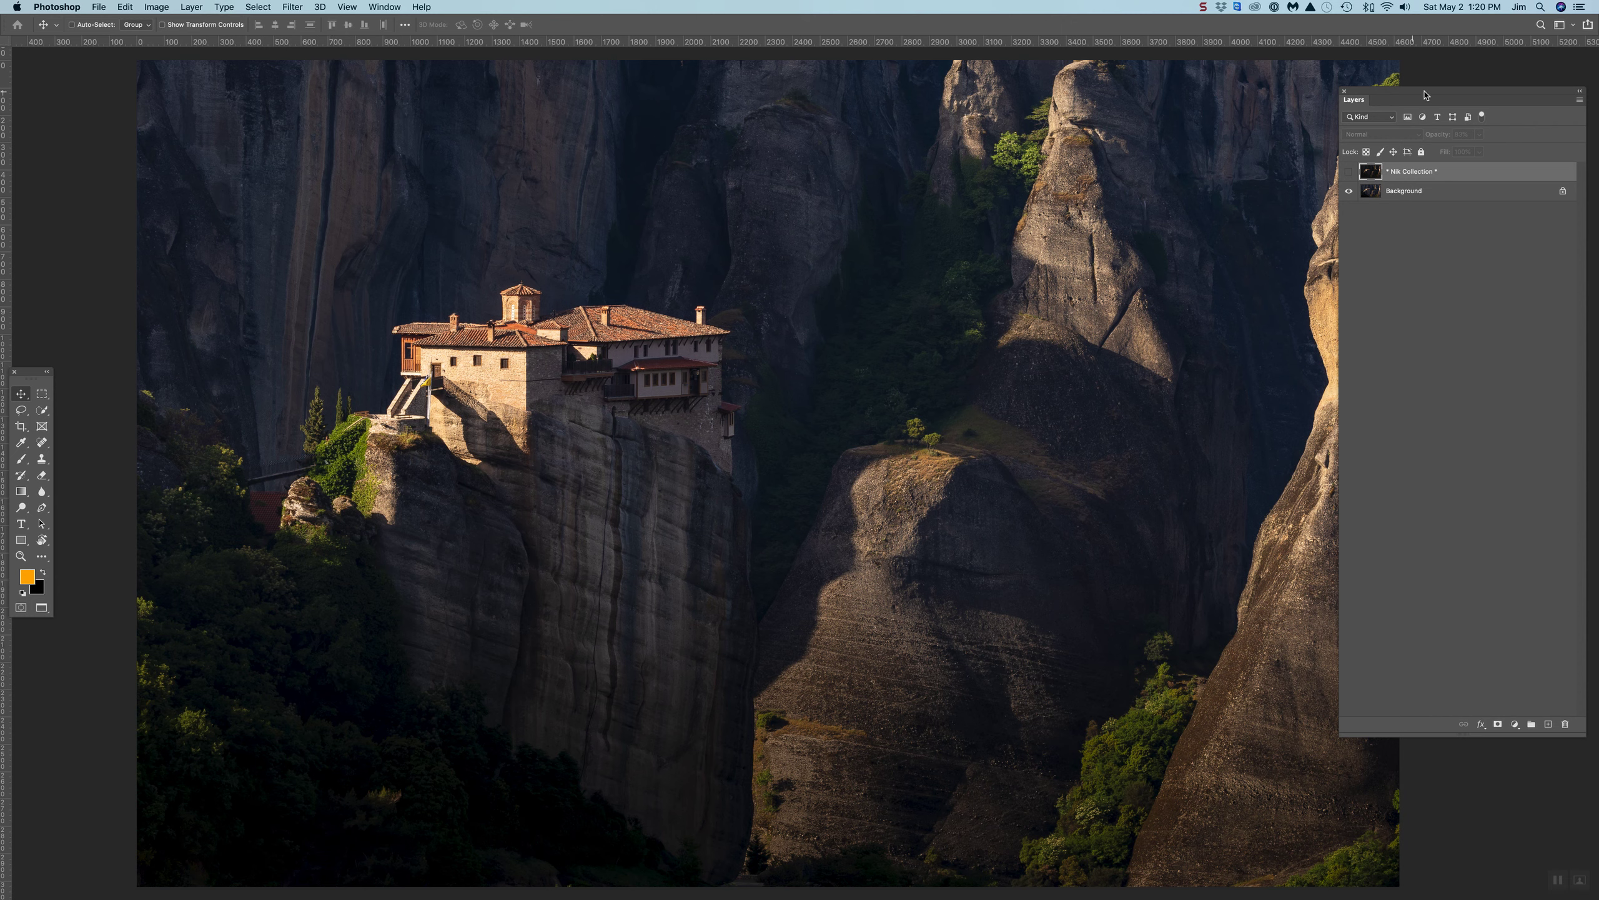
pyautogui.moveTo(1426, 95); pyautogui.dragTo(1547, 108)
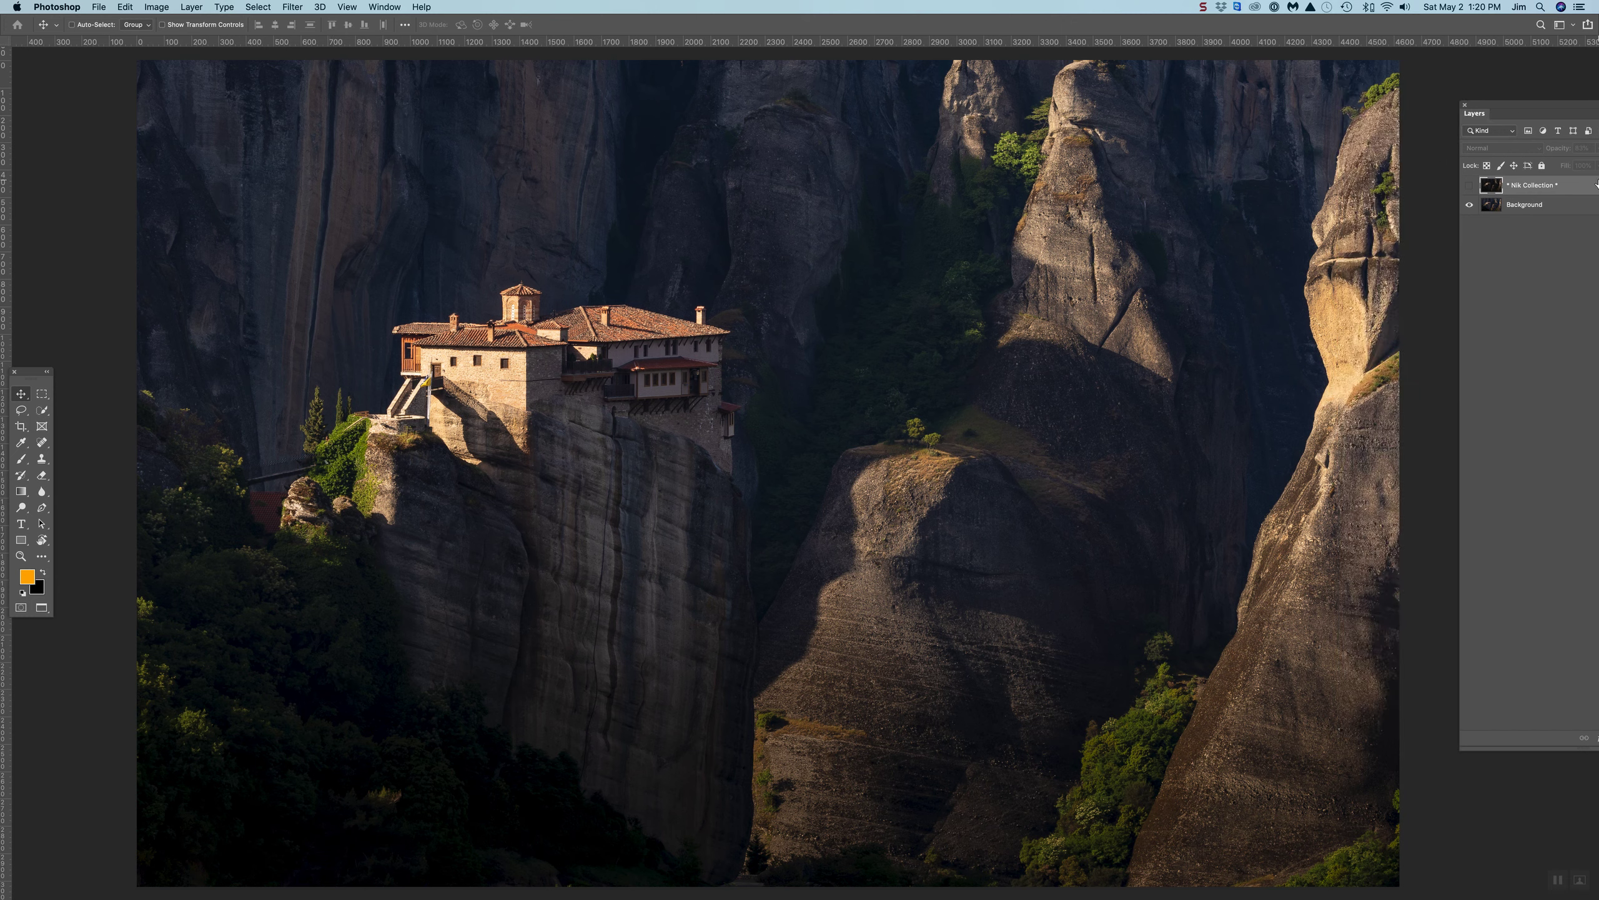
pyautogui.click(1468, 185)
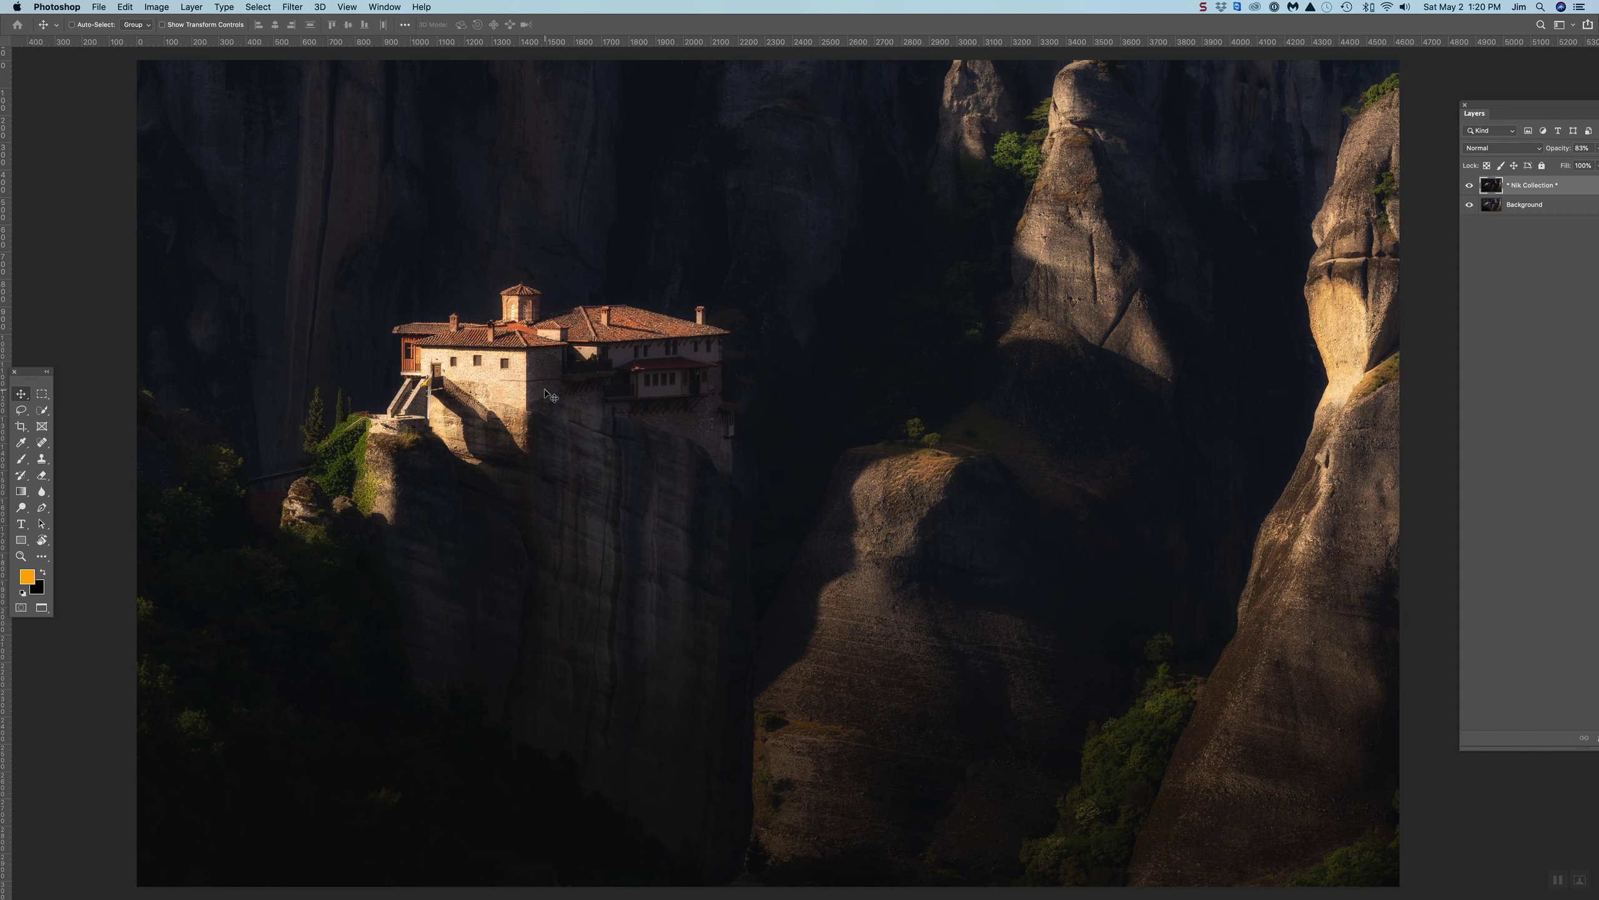
# - Activate the healing brush and make a final before-and-after comparison of the Nik Collection layer
pyautogui.click(41, 443)
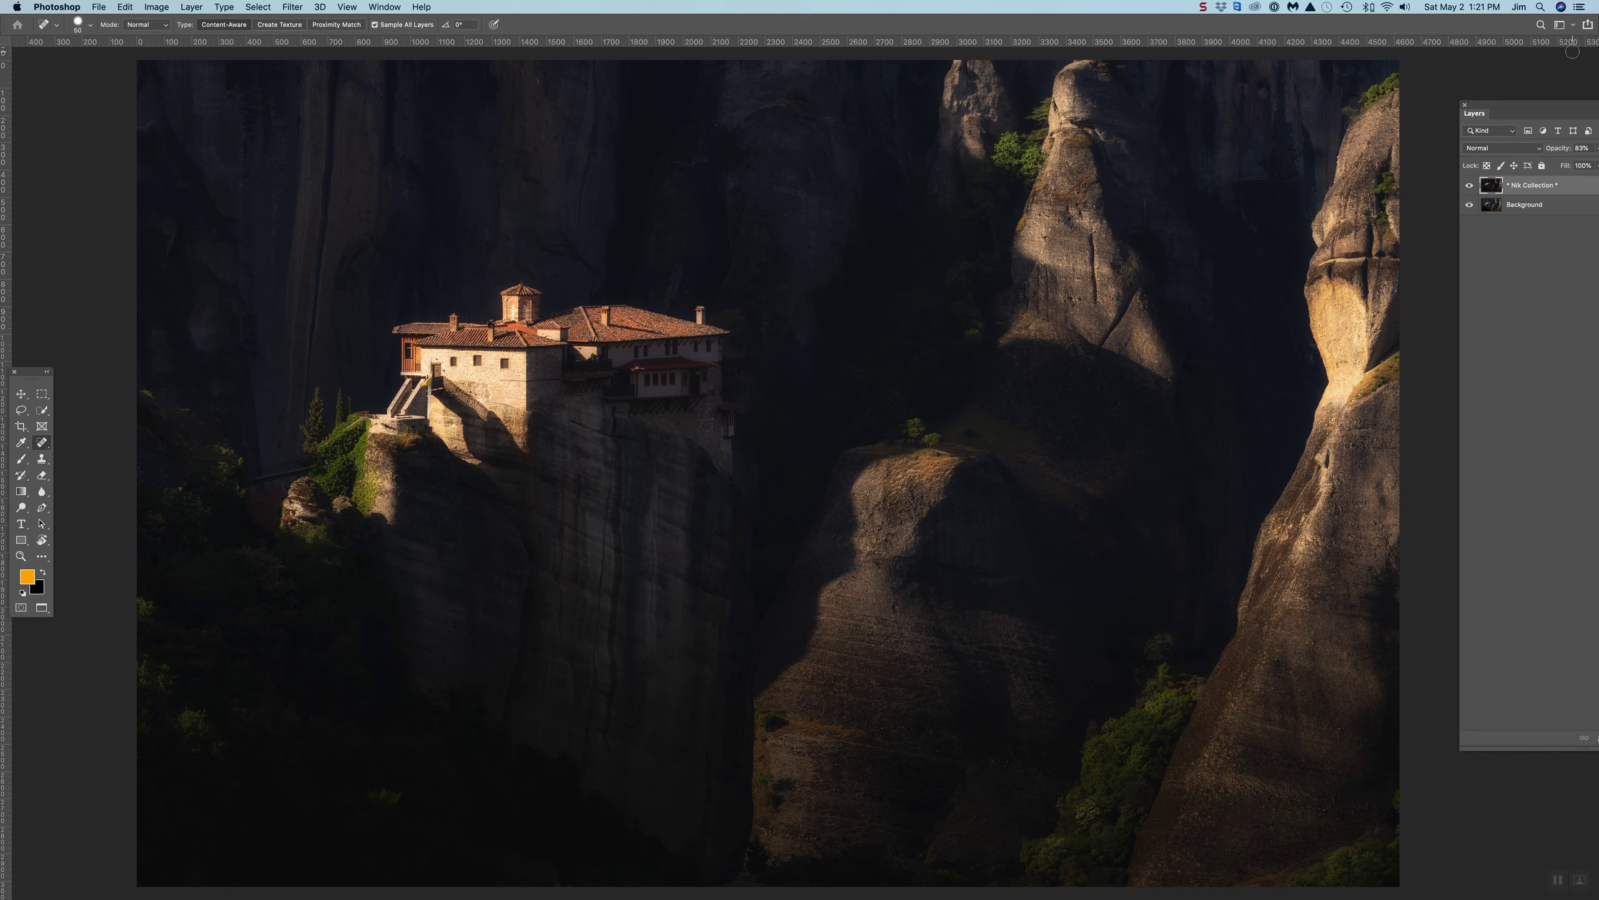
pyautogui.moveTo(1506, 109)
pyautogui.mouseDown()
pyautogui.moveTo(1469, 90)
pyautogui.moveTo(1503, 101)
pyautogui.mouseUp()
pyautogui.click(1465, 178)
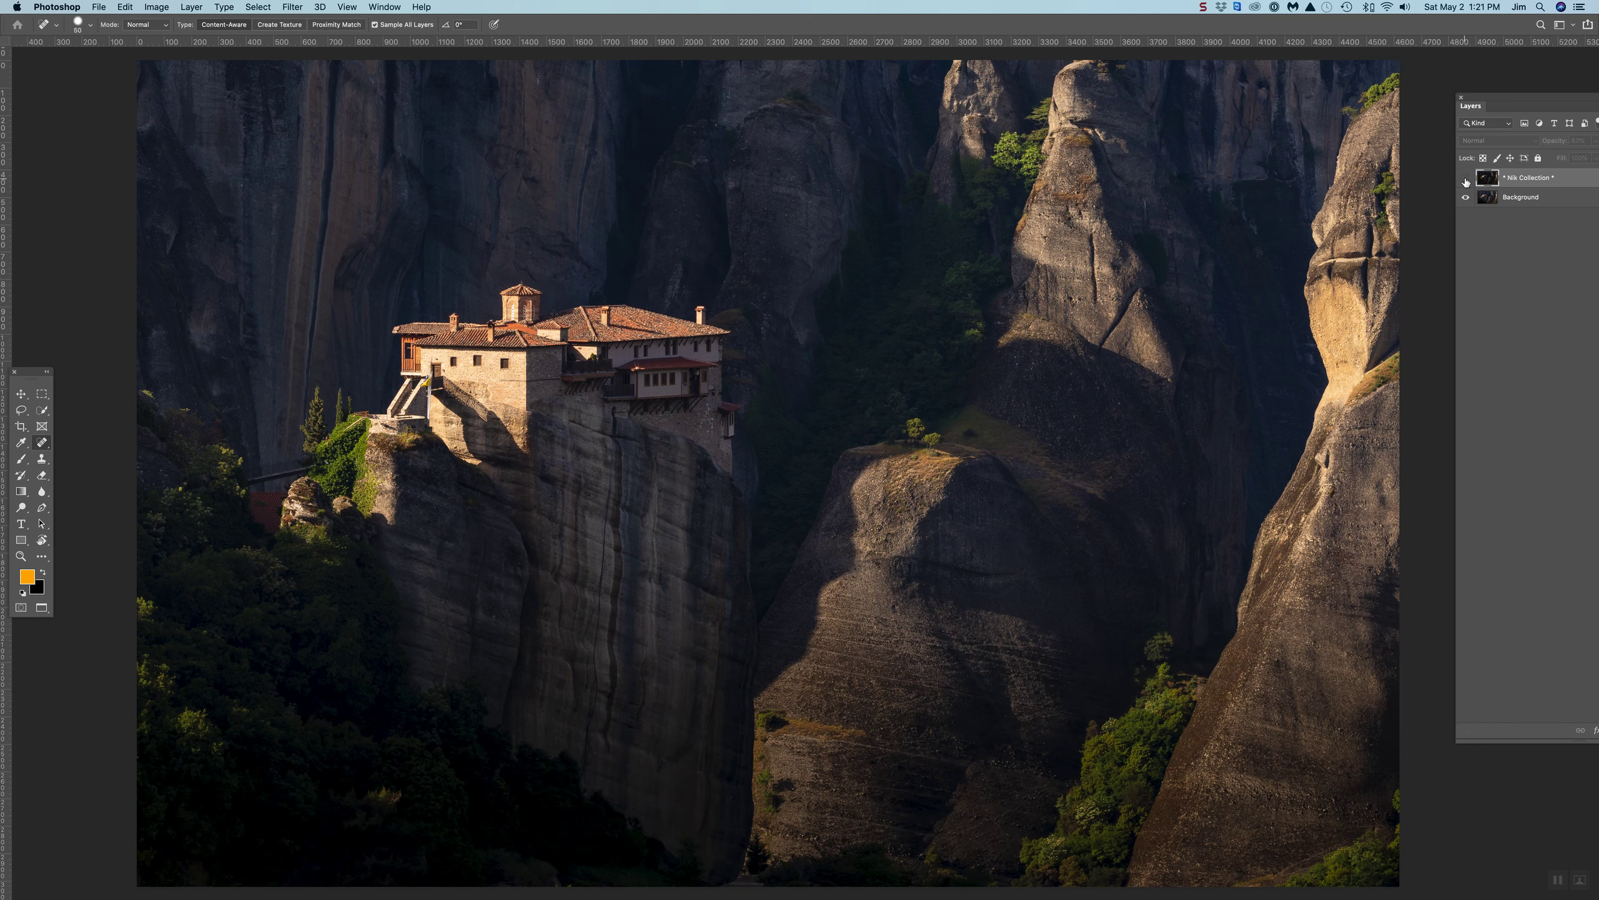
pyautogui.click(1465, 178)
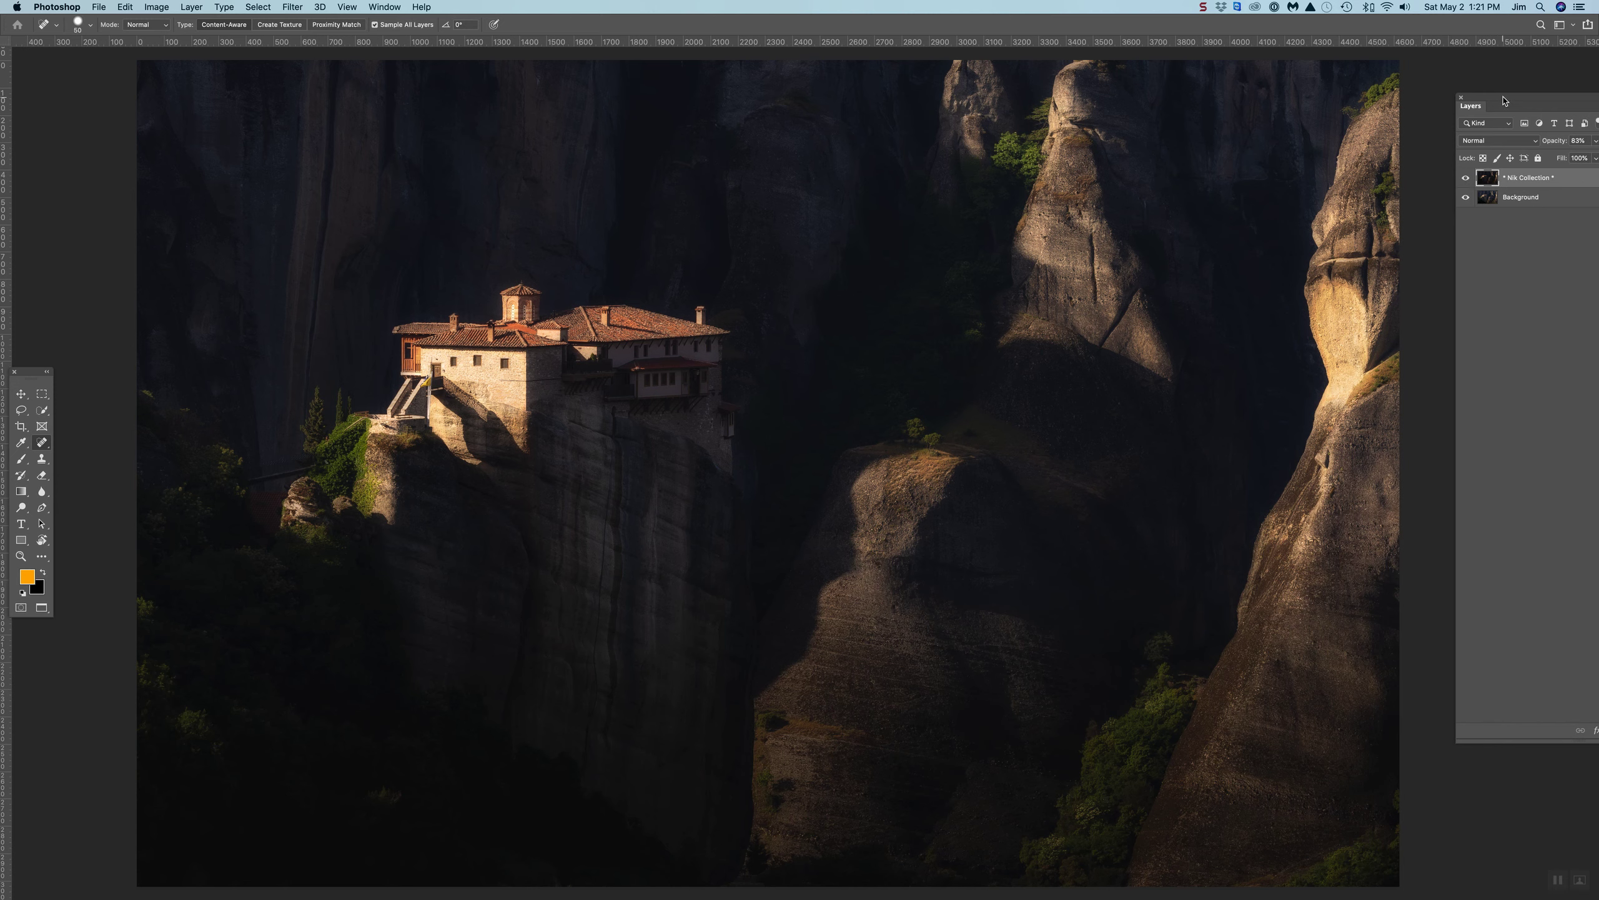
pyautogui.moveTo(1509, 100); pyautogui.dragTo(1470, 68)
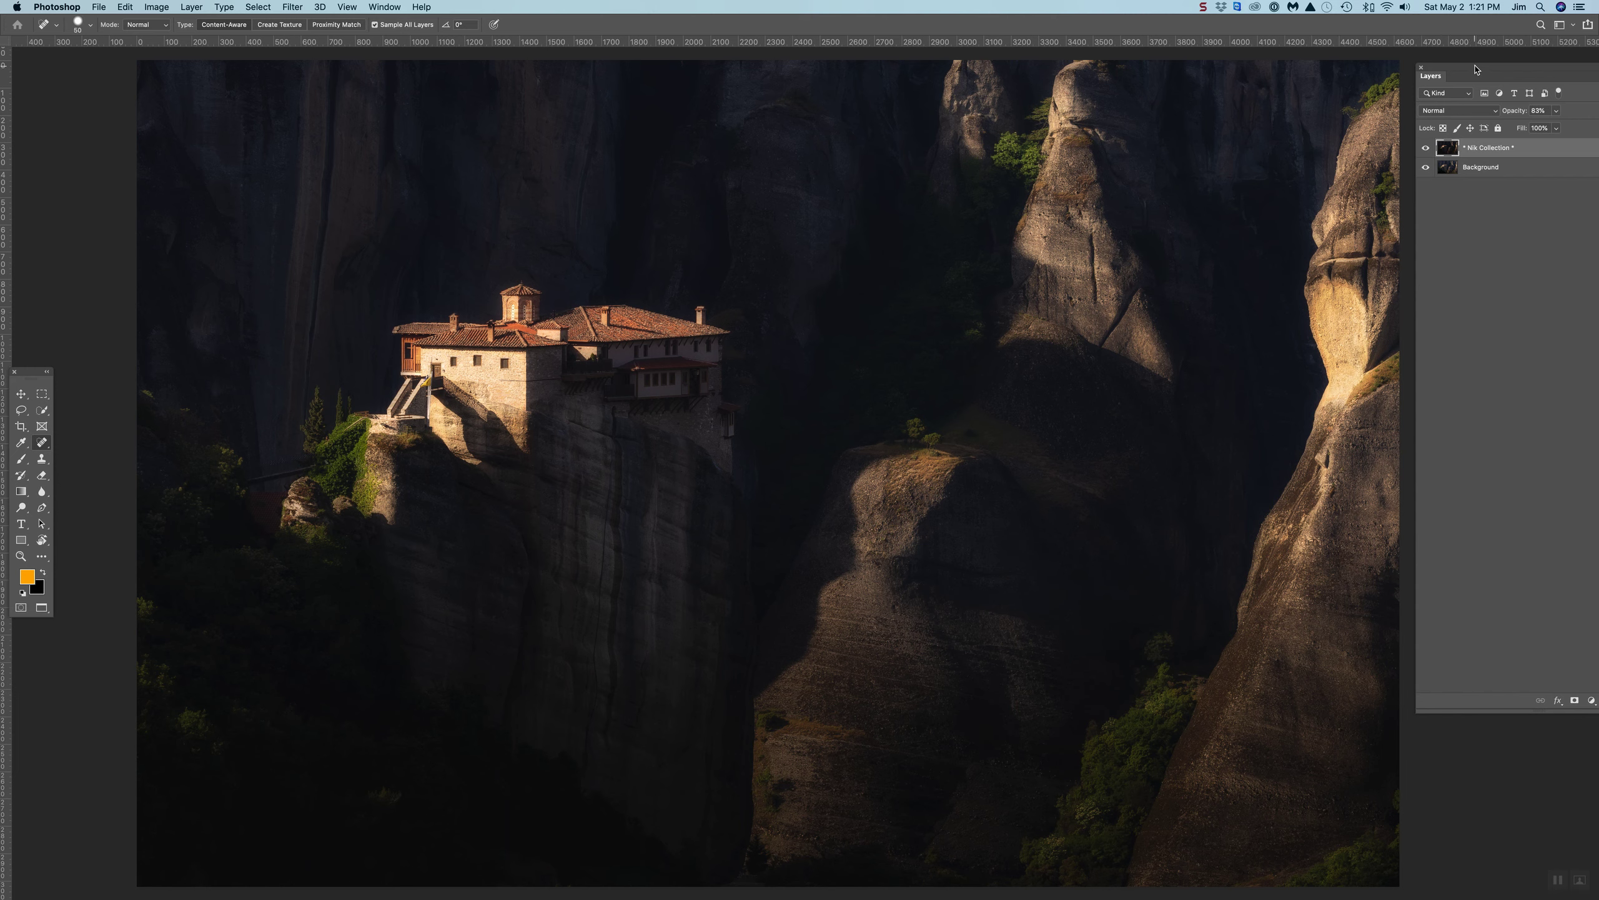
pyautogui.click(1202, 13)
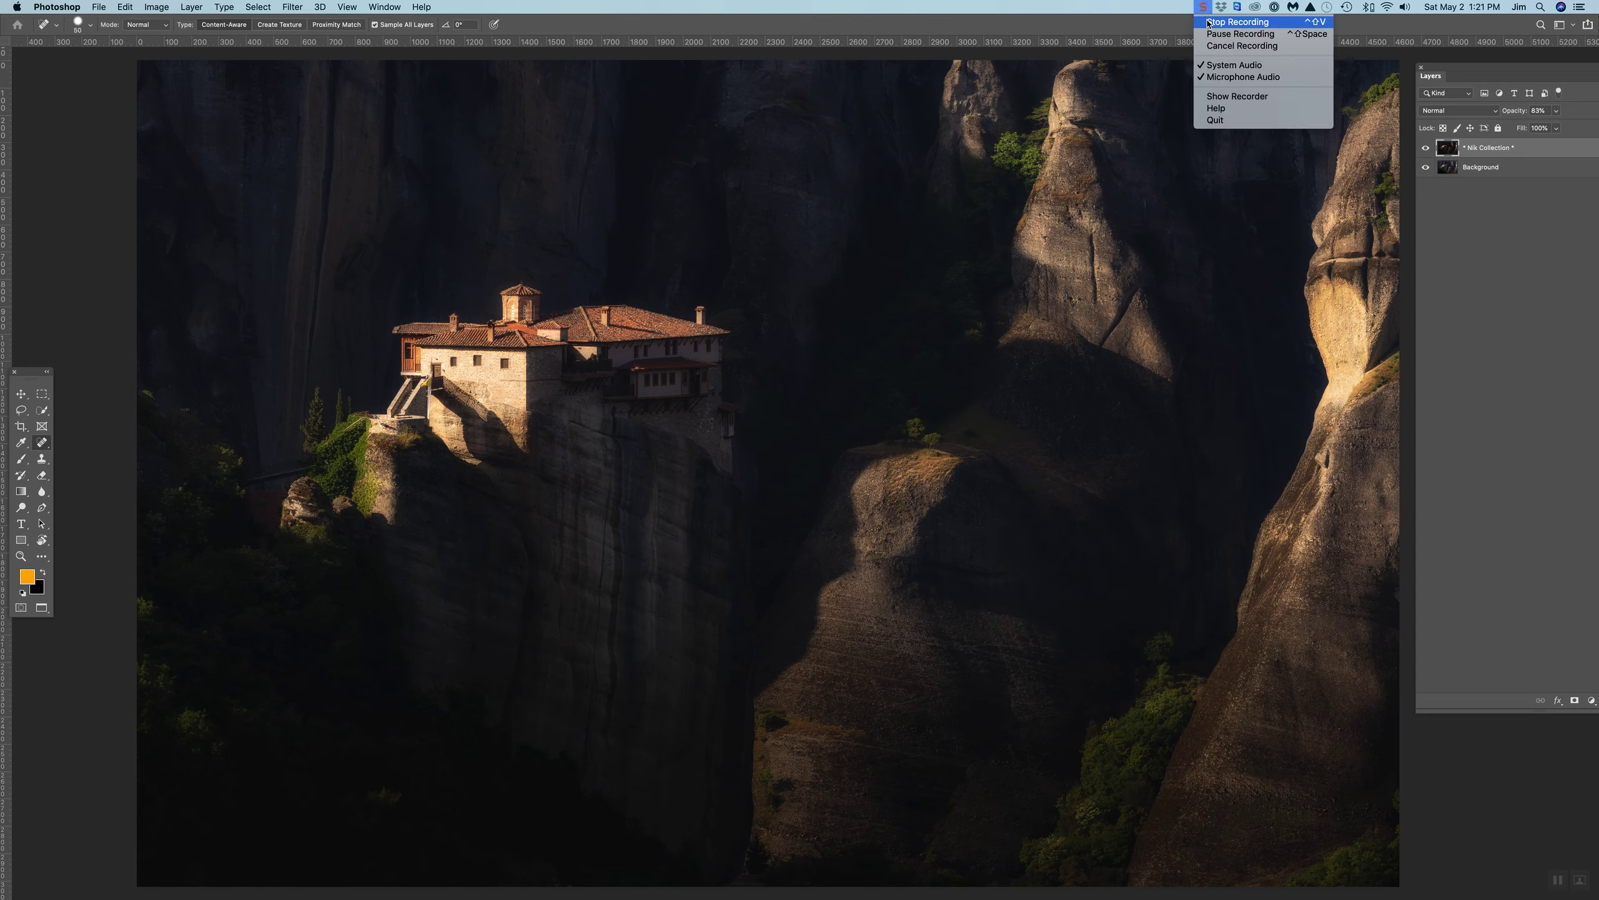